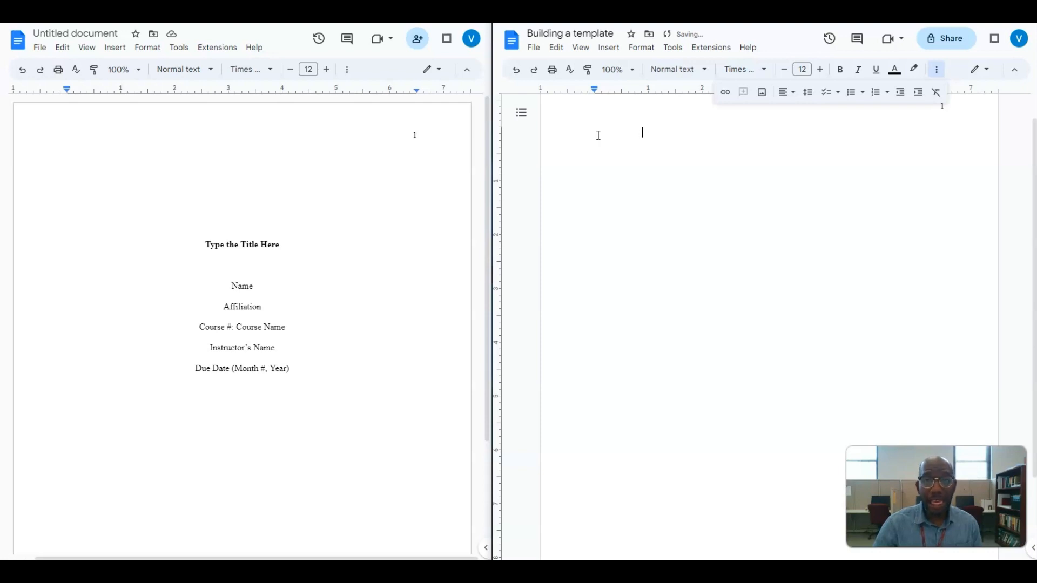
# Step: Delete the spaces in front of the insertion point on the first line of the "Building a template" document
pyautogui.press('BackSpace')
pyautogui.press('BackSpace')
pyautogui.press('BackSpace')
pyautogui.press('BackSpace')
pyautogui.press('BackSpace')
pyautogui.press('BackSpace')
pyautogui.press('BackSpace')
pyautogui.press('BackSpace')
pyautogui.press('BackSpace')
pyautogui.press('BackSpace')
pyautogui.press('BackSpace')
pyautogui.press('BackSpace')
pyautogui.press('BackSpace')
pyautogui.press('BackSpace')
pyautogui.press('BackSpace')
pyautogui.press('BackSpace')
pyautogui.press('BackSpace')
pyautogui.press('BackSpace')
pyautogui.press('BackSpace')
pyautogui.press('BackSpace')
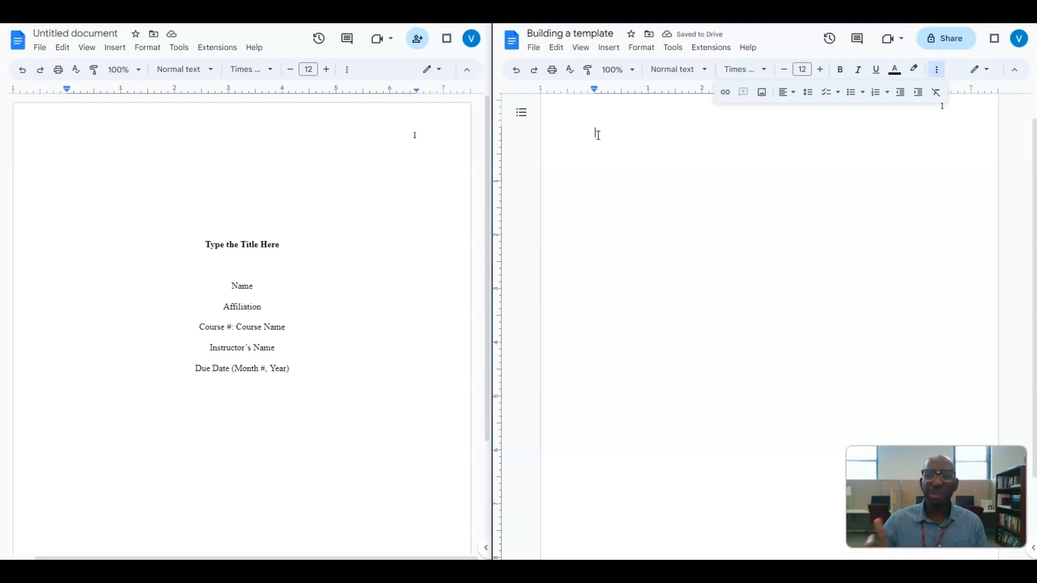
pyautogui.press('Tab')
pyautogui.press('Tab')
pyautogui.press('Tab')
pyautogui.press('Tab')
pyautogui.press('Tab')
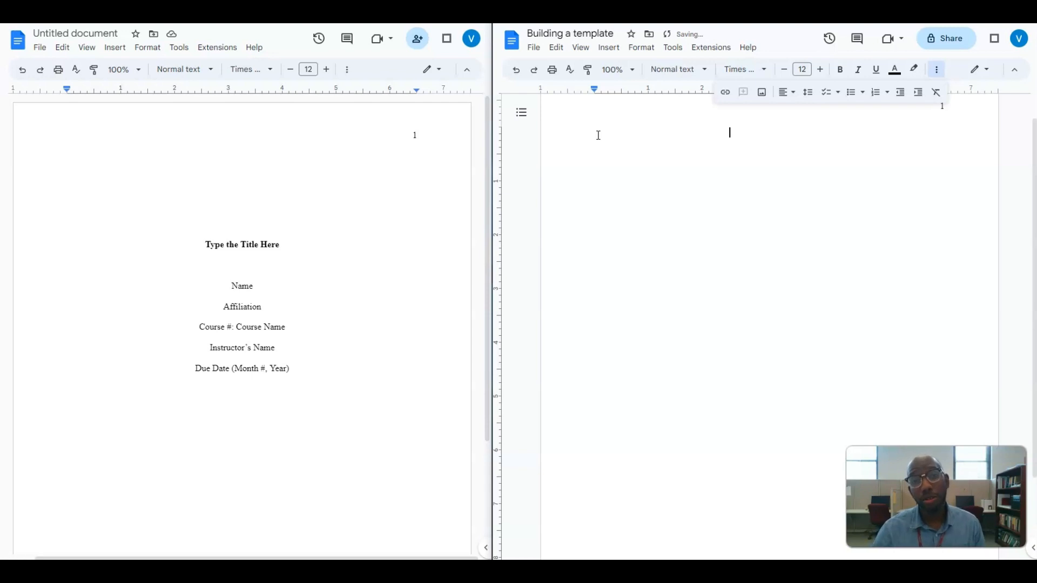
pyautogui.press('BackSpace')
pyautogui.press('BackSpace')
pyautogui.press('BackSpace')
pyautogui.press('BackSpace')
pyautogui.press('BackSpace')
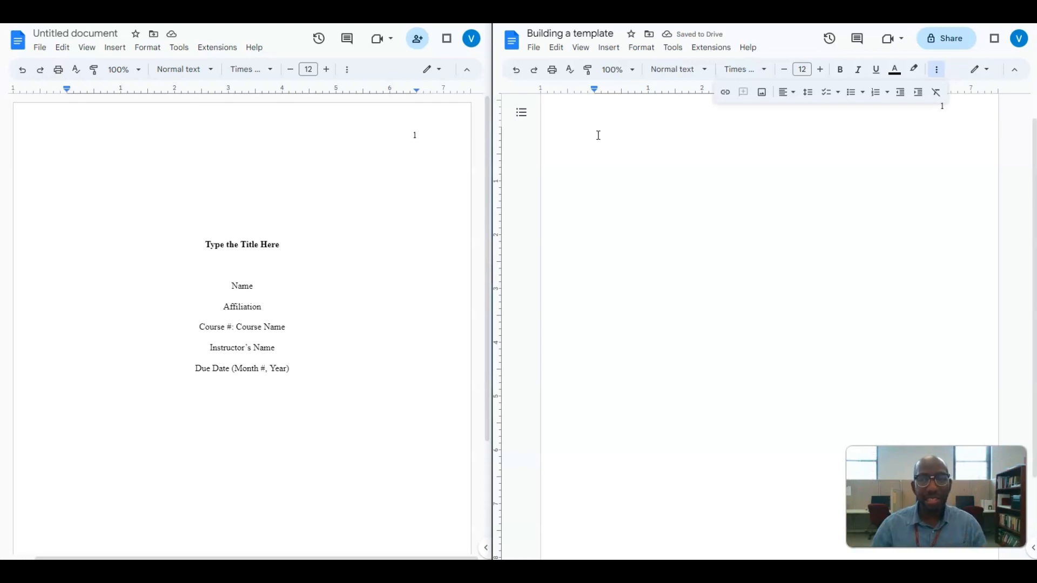
# Step: Center-align the first line of the "Building a template" document and leave four blank lines above the title position
pyautogui.click(792, 97)
pyautogui.click(802, 110)
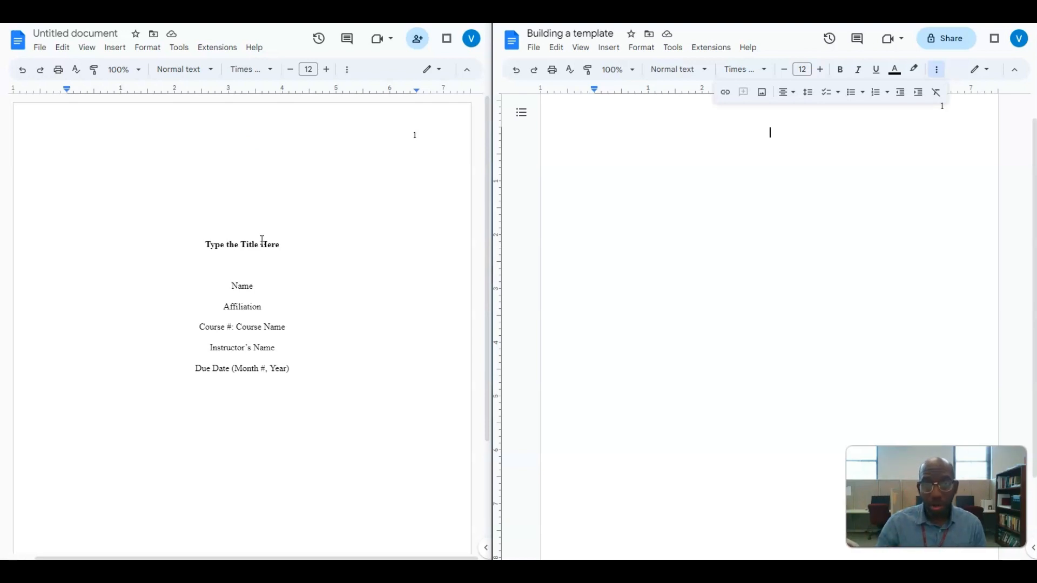
pyautogui.press('Return')
pyautogui.press('Return')
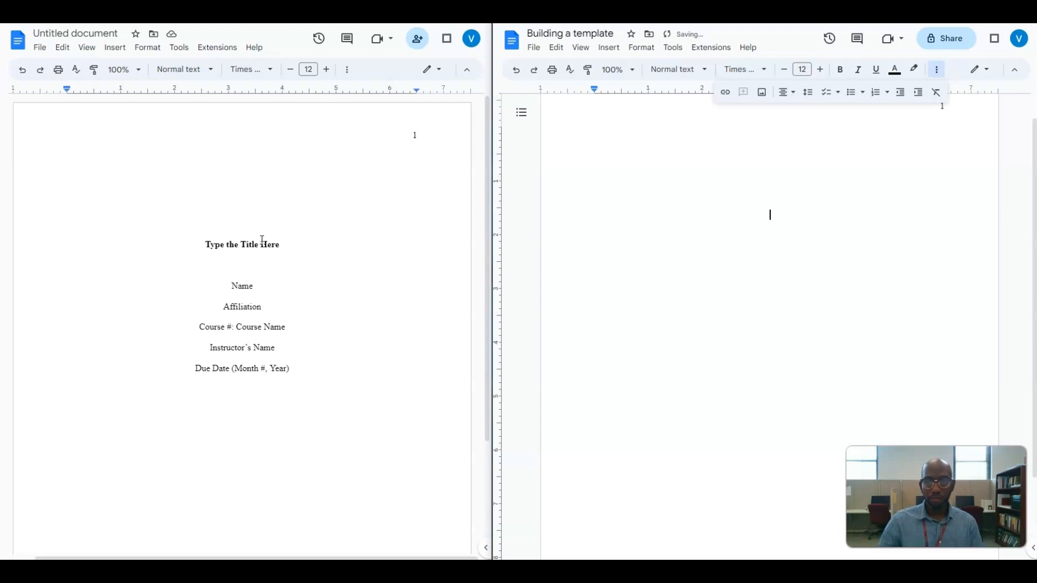
pyautogui.scroll(1, 576, 250)
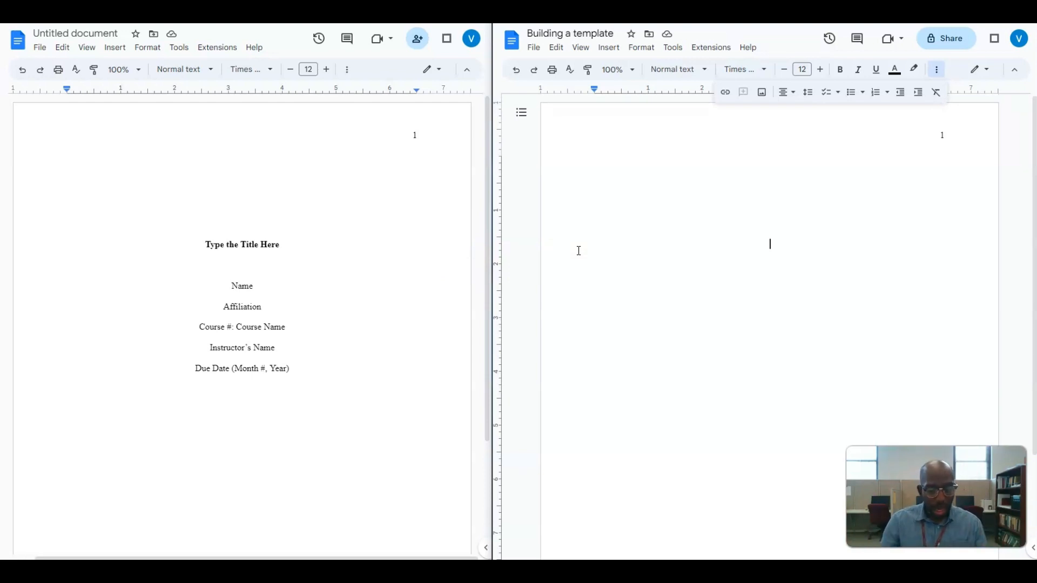
# Step: Enter "Type the Title Here" as the title line of the cover page
pyautogui.write('Ty')
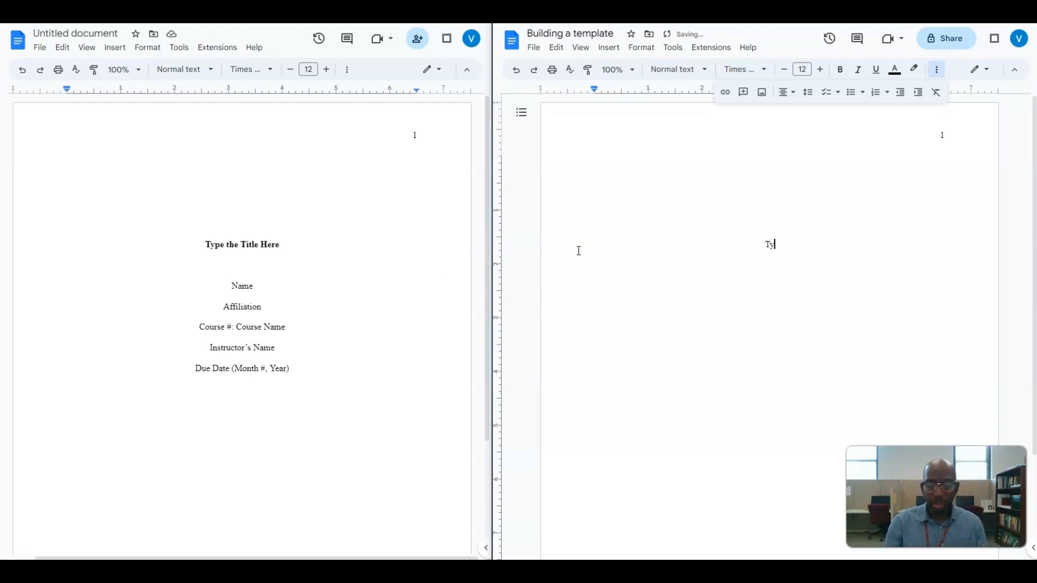
pyautogui.write('pe the Title Here')
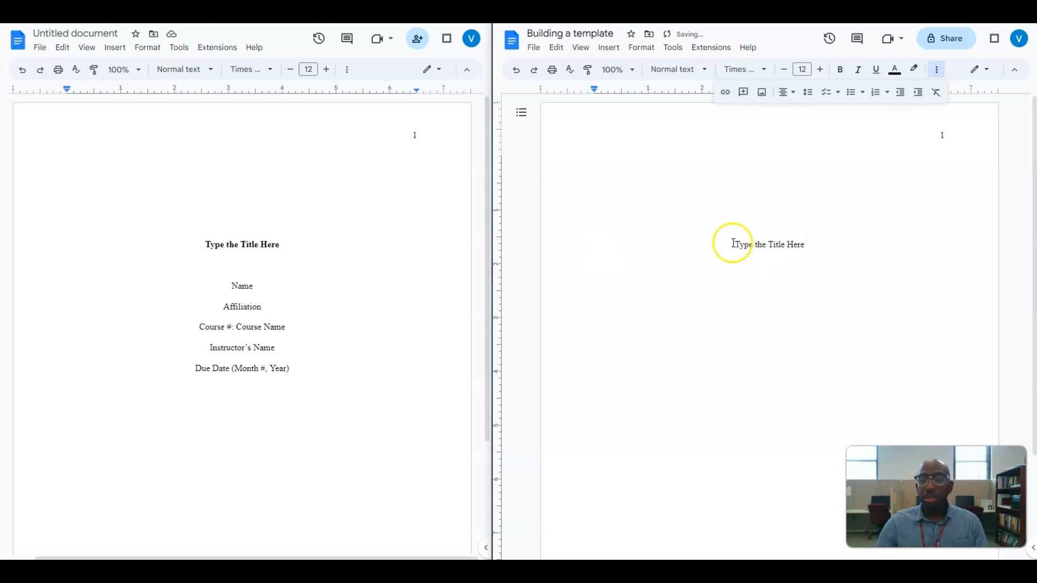
pyautogui.moveTo(733, 244); pyautogui.dragTo(814, 247)
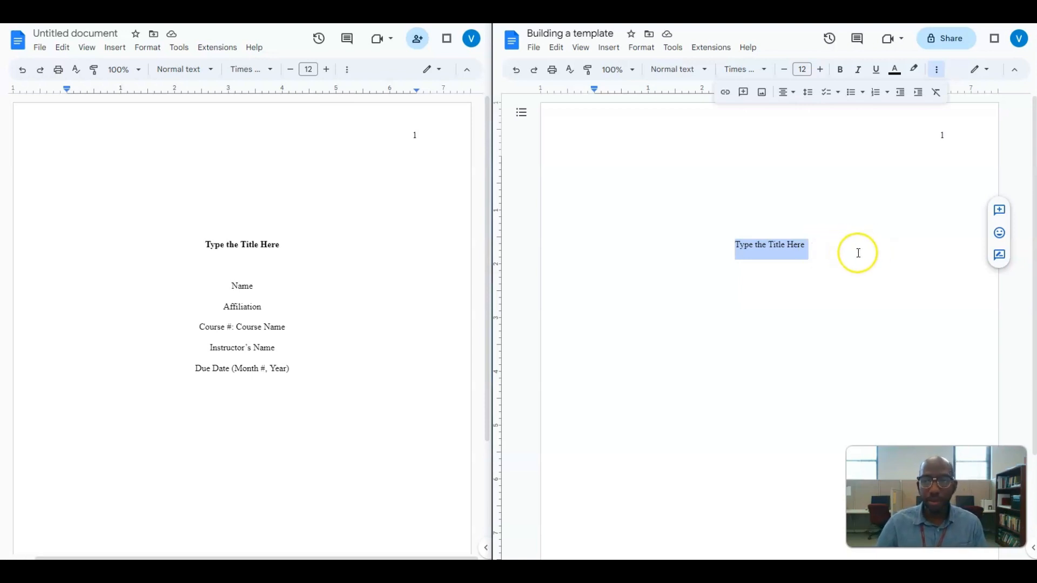
pyautogui.click(831, 248)
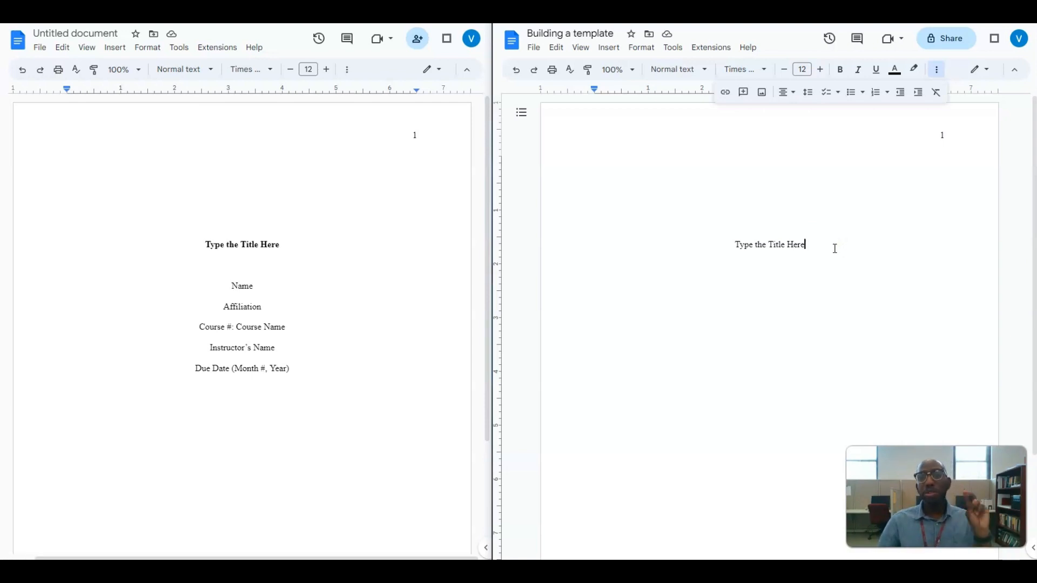
# Step: Leave one blank line below the title and enter the author's full name followed by the credential "PhD"
pyautogui.press('Return')
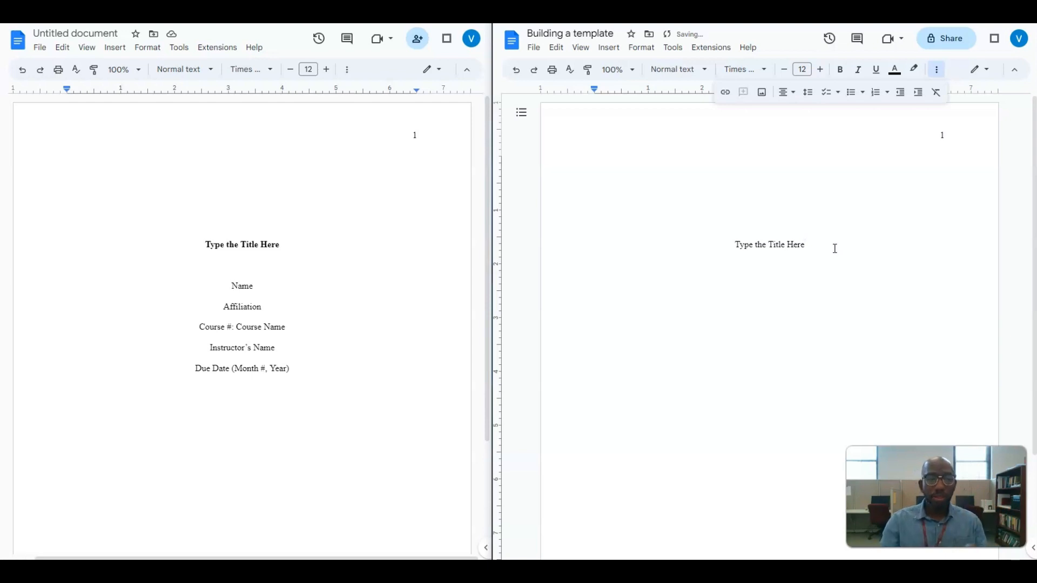
pyautogui.write('V')
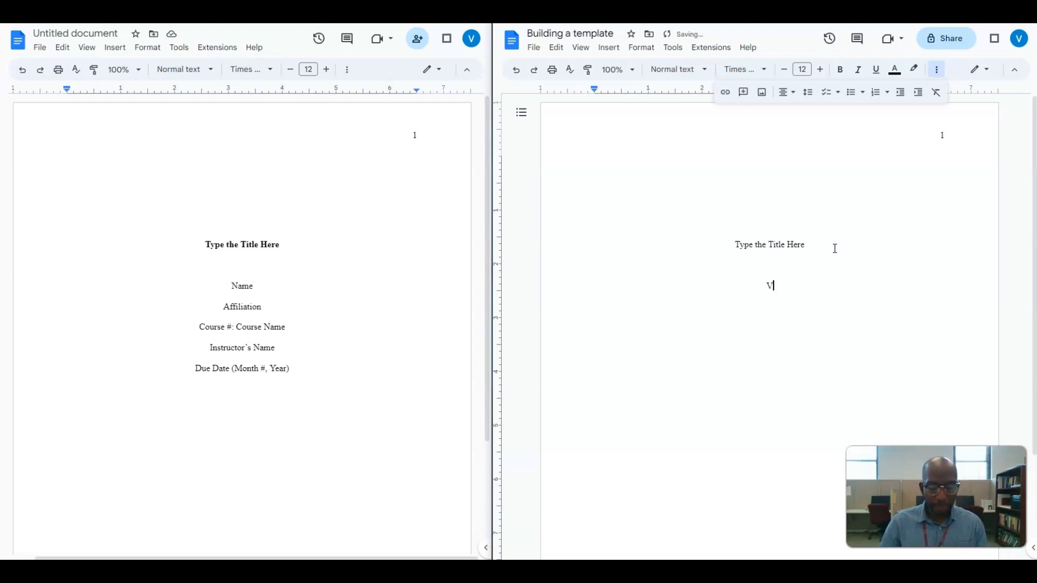
pyautogui.write('incent')
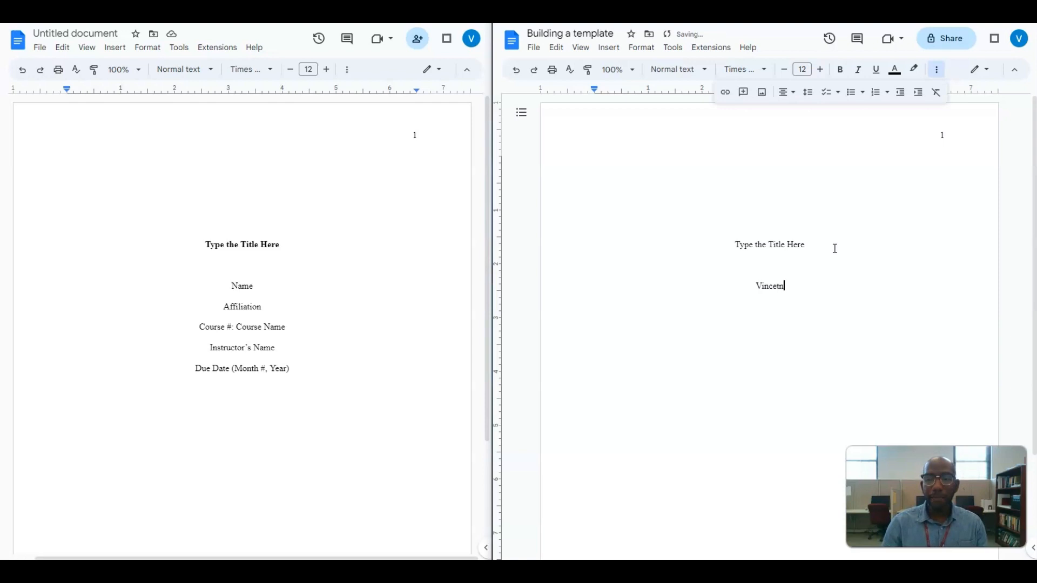
pyautogui.write(' Price, PhD')
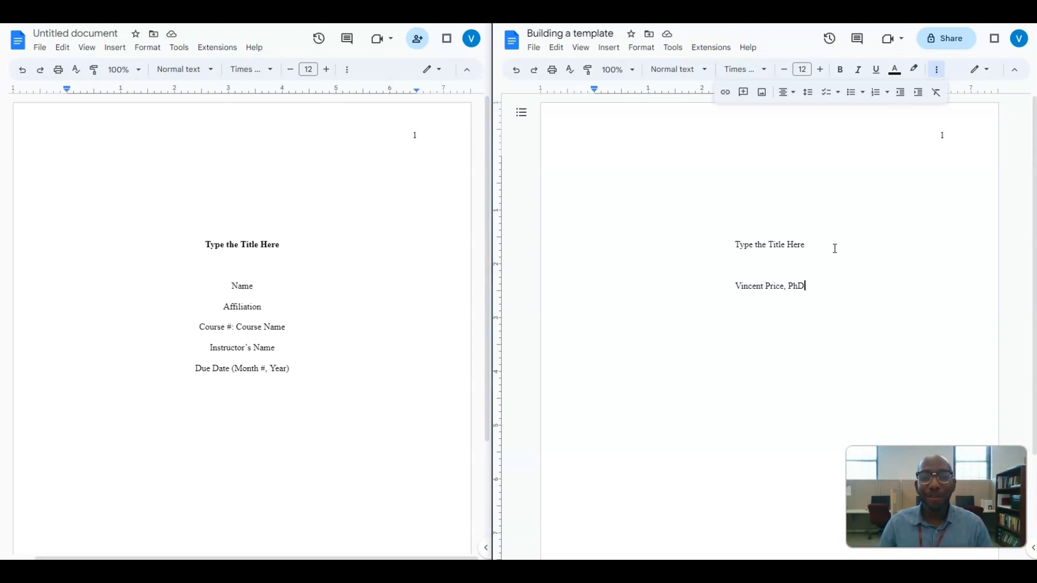
# Step: Add the affiliation "North Carolina Central University" on a new line below the author's name
pyautogui.press('Return')
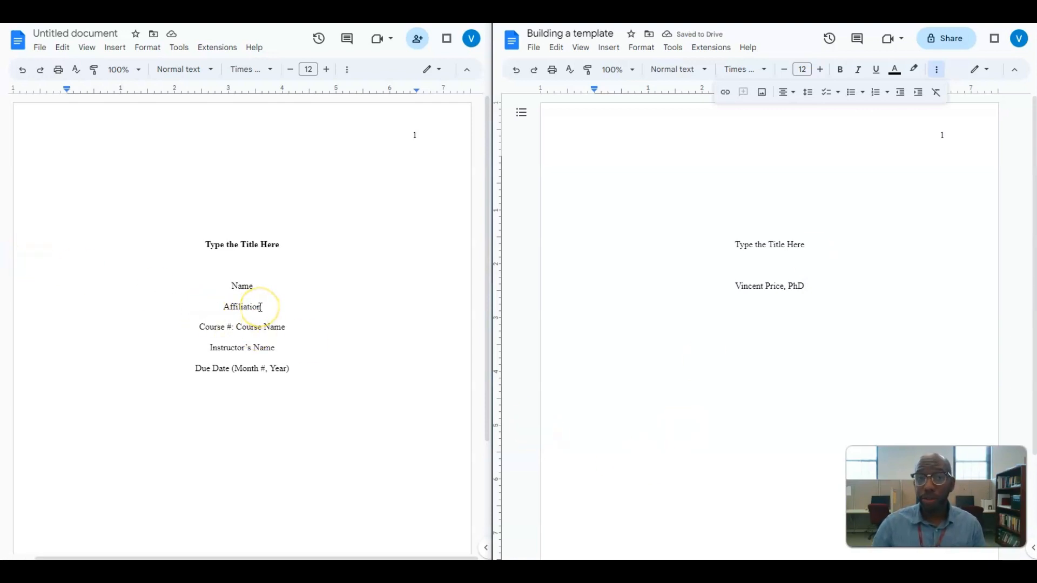
pyautogui.write('N')
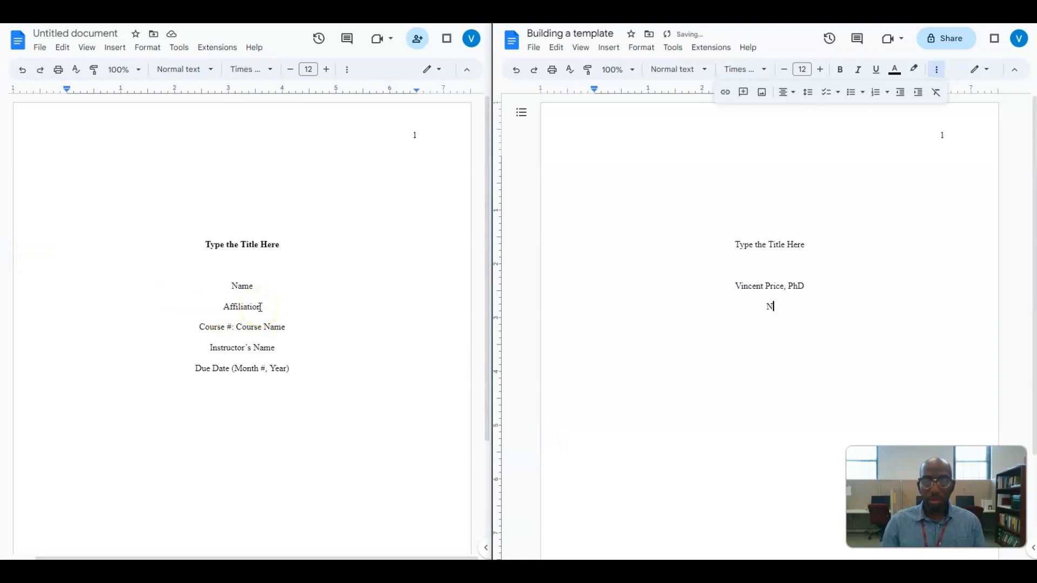
pyautogui.write('orth Carolina')
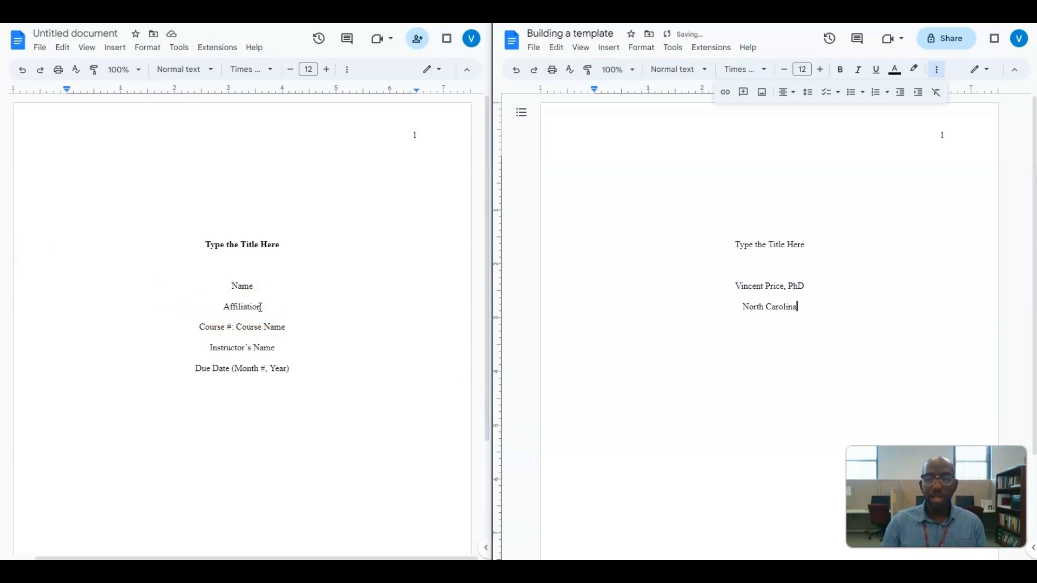
pyautogui.write(' Central University')
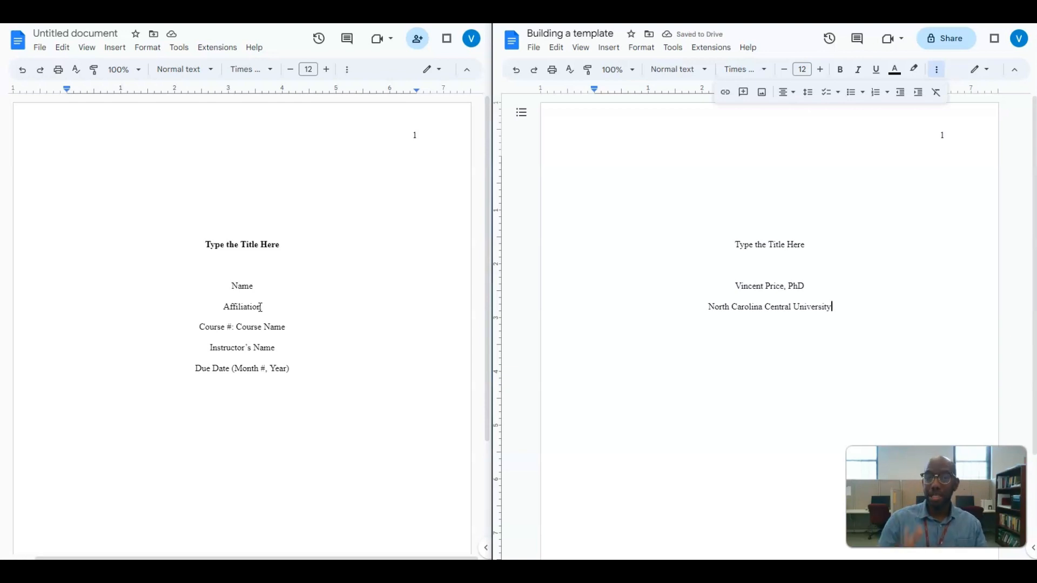
pyautogui.click(235, 312)
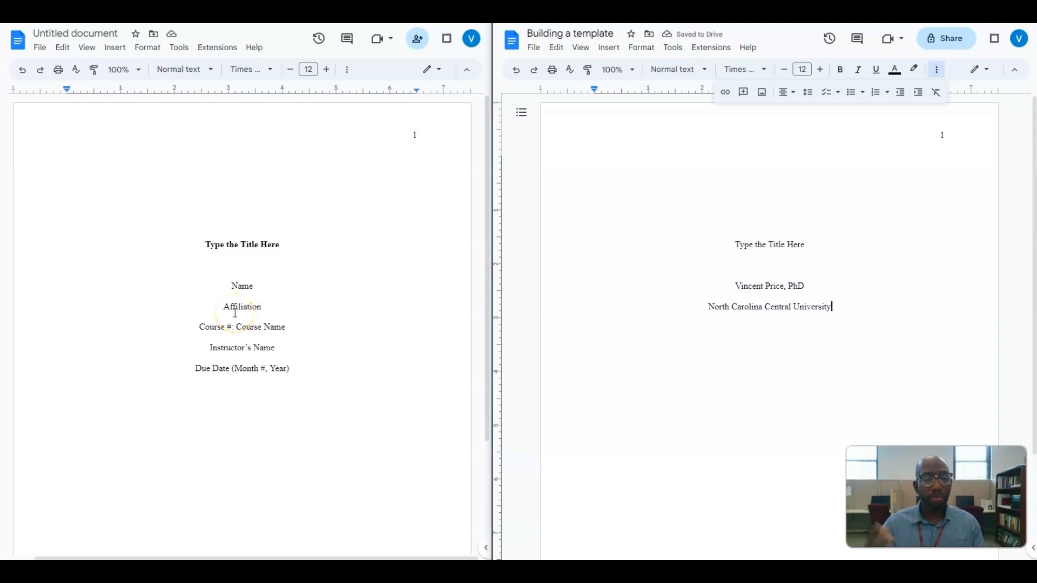
# Step: Add the course line "PSY 1110: Introduction to Psychology" below the affiliation
pyautogui.press('Return')
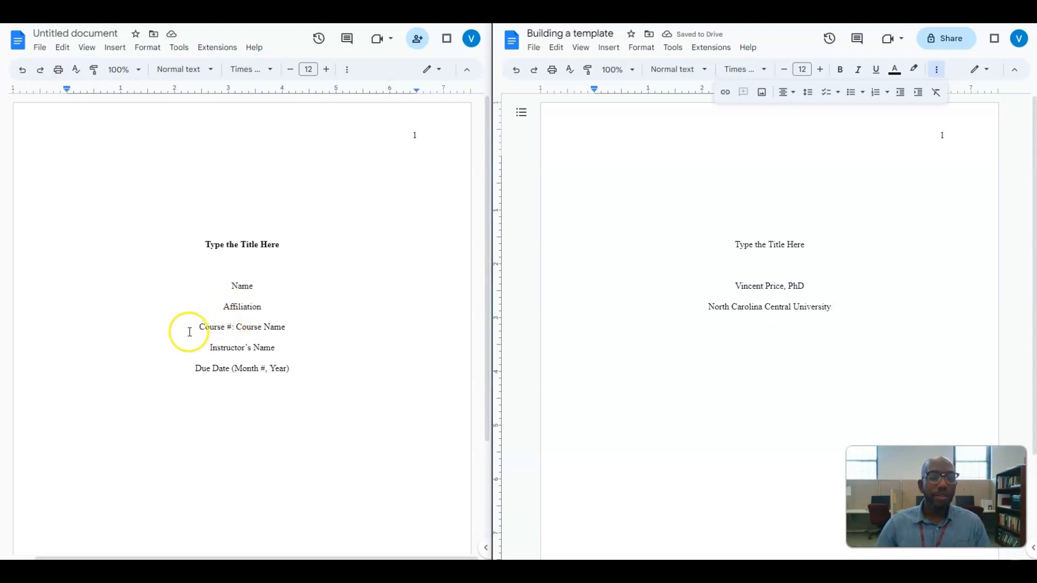
pyautogui.click(317, 329)
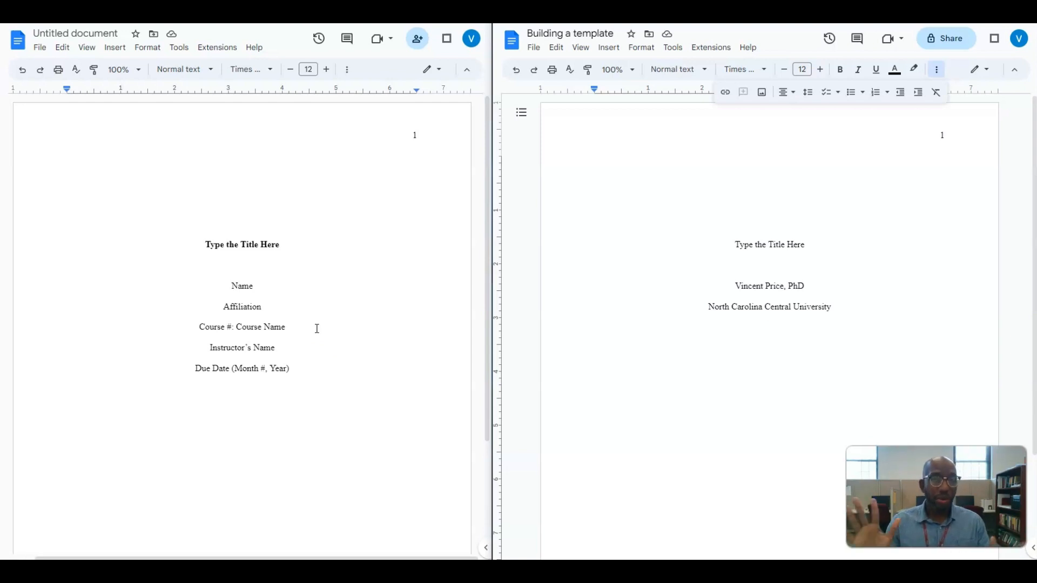
pyautogui.write('P')
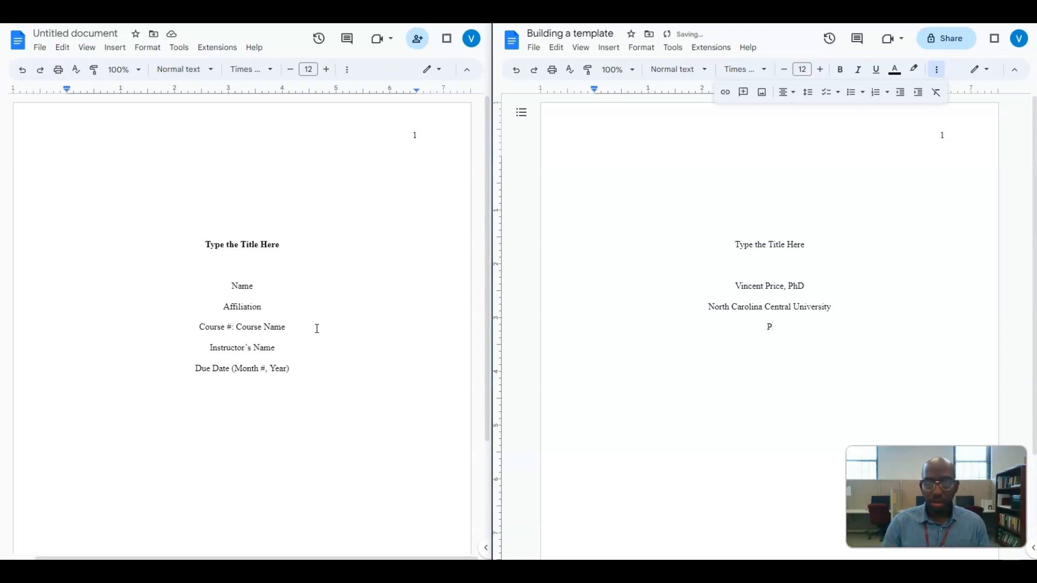
pyautogui.write('SY')
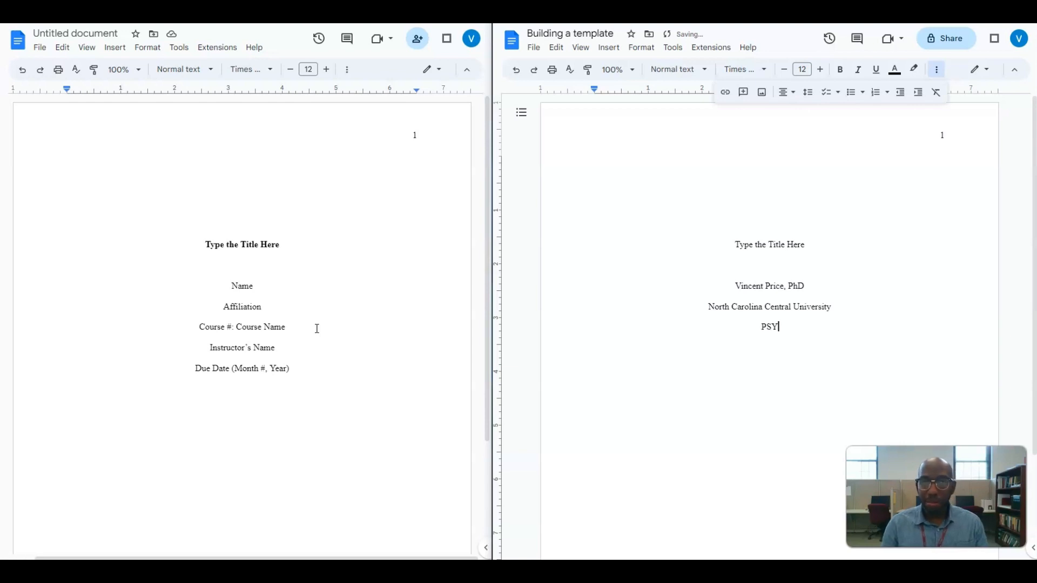
pyautogui.write(' 1110')
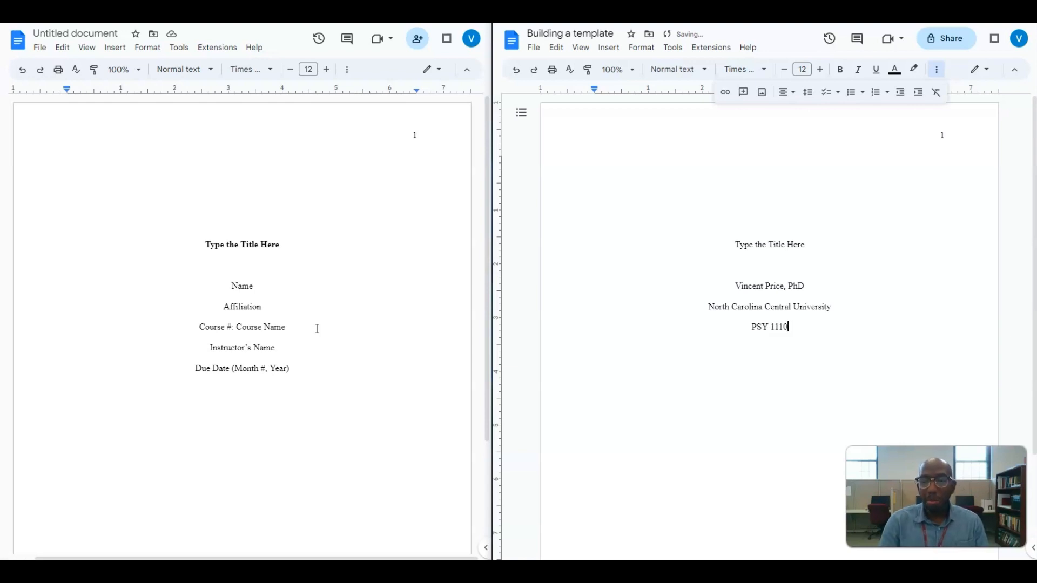
pyautogui.write(': ')
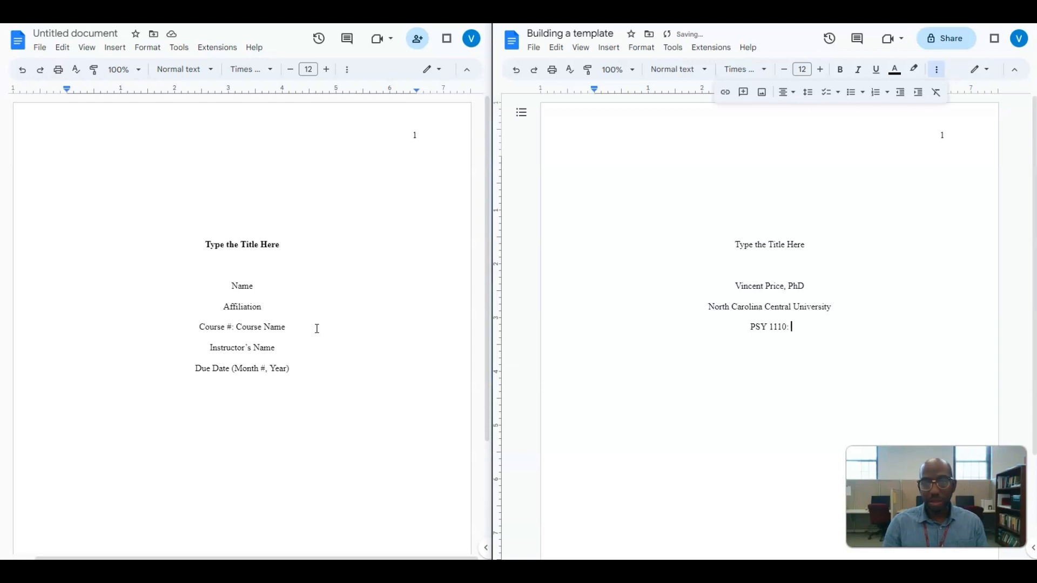
pyautogui.write('Intro')
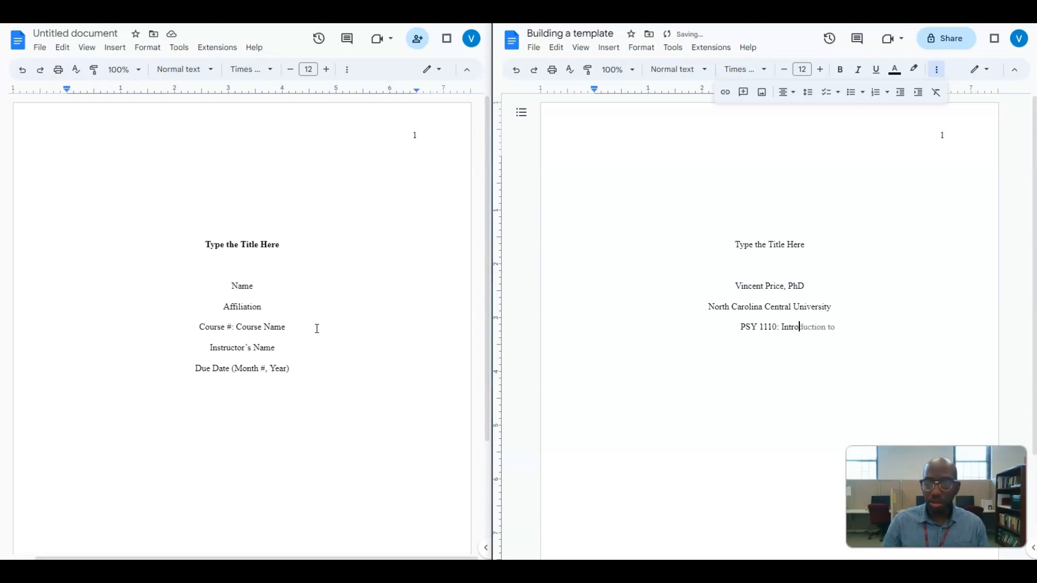
pyautogui.press('Tab')
pyautogui.write('Psy')
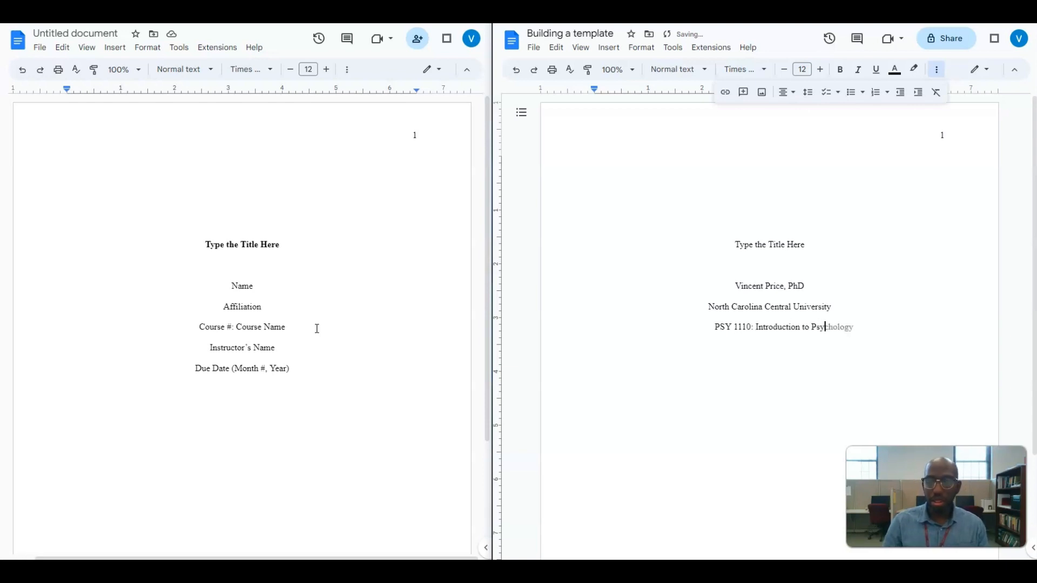
pyautogui.press('Tab')
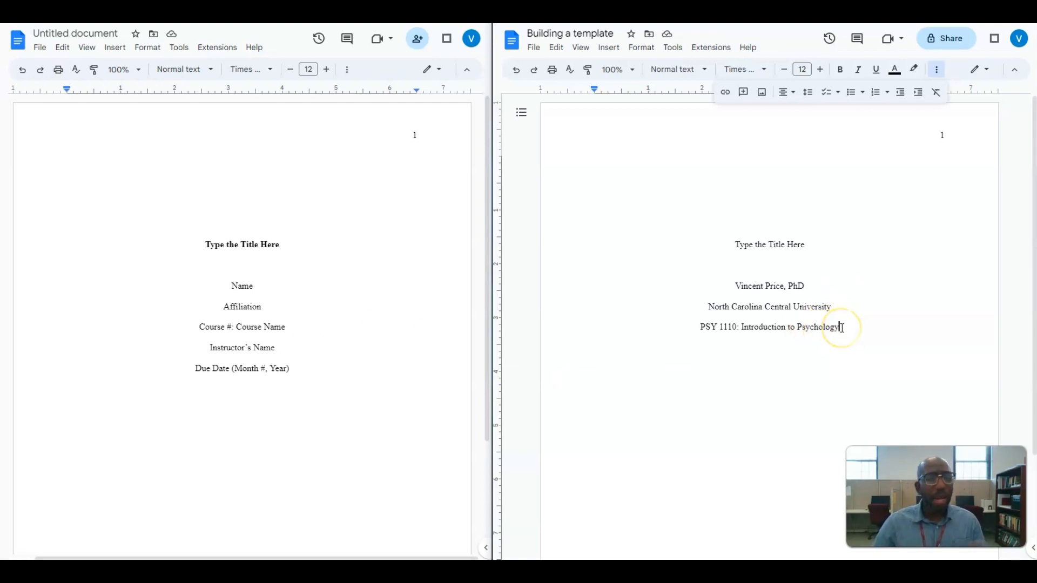
pyautogui.moveTo(701, 327); pyautogui.dragTo(737, 326)
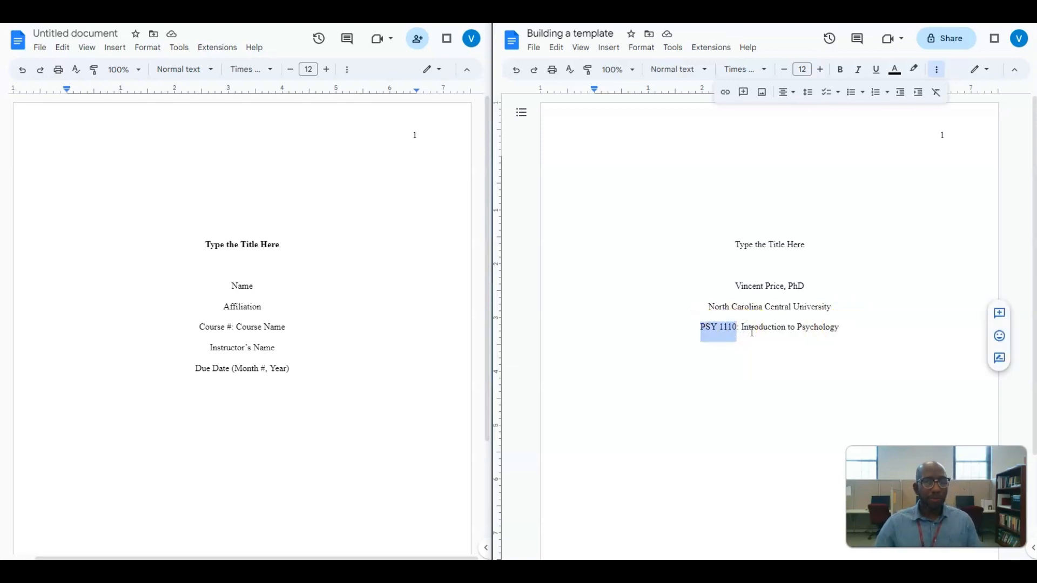
pyautogui.click(854, 324)
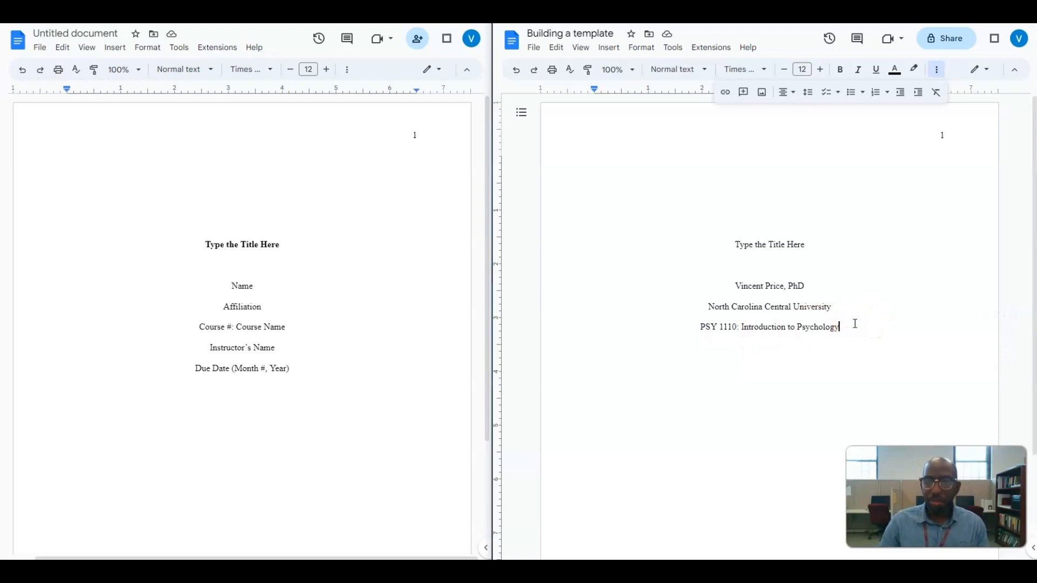
# Step: Add the instructor's title and surname on a new line below the course line
pyautogui.press('Return')
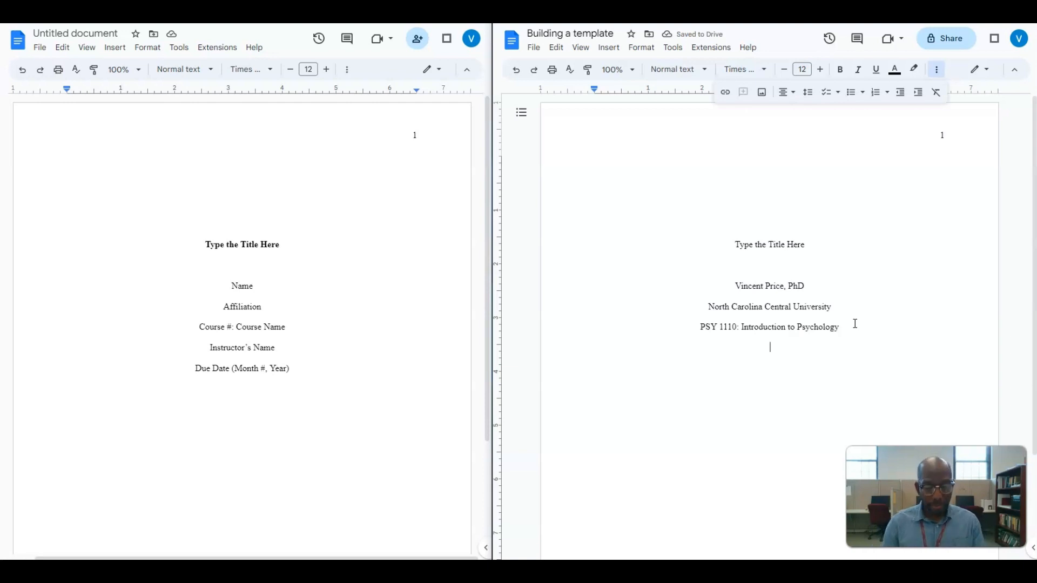
pyautogui.write('Dr. ')
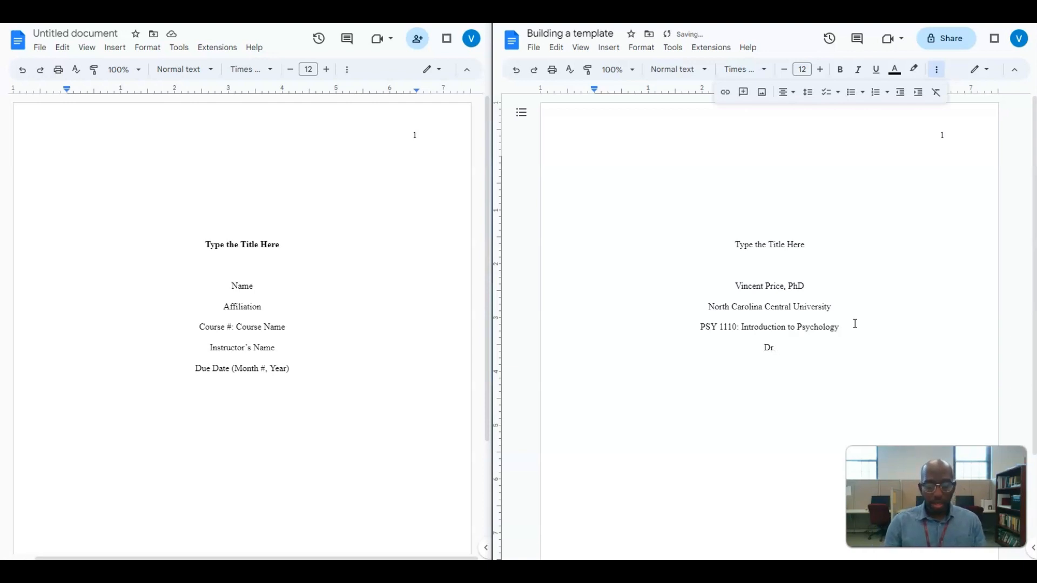
pyautogui.write('Price')
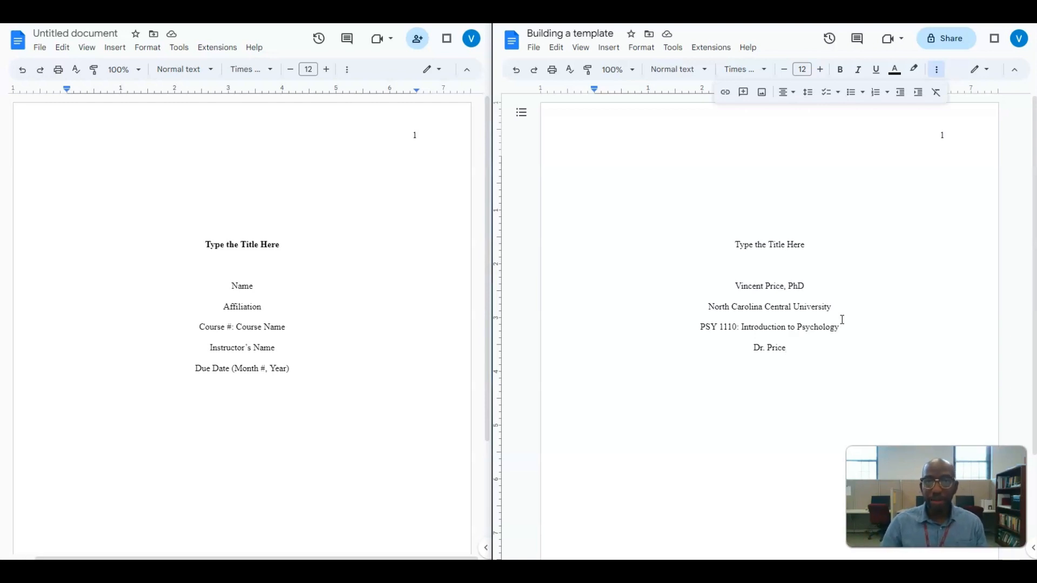
# Step: Add the due date "July 31, 2023" on a new line below the instructor's name
pyautogui.press('Return')
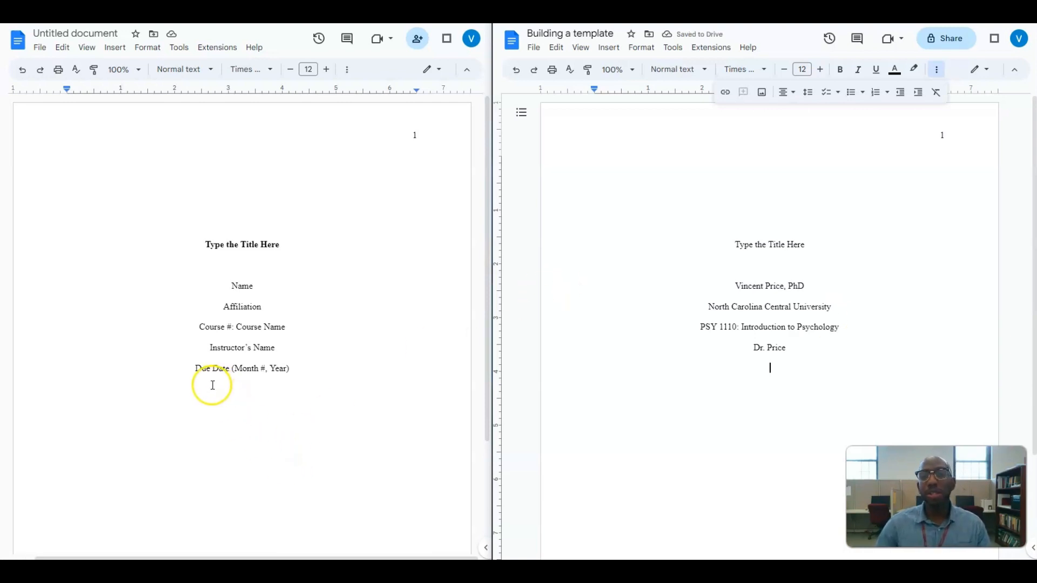
pyautogui.write('Ju')
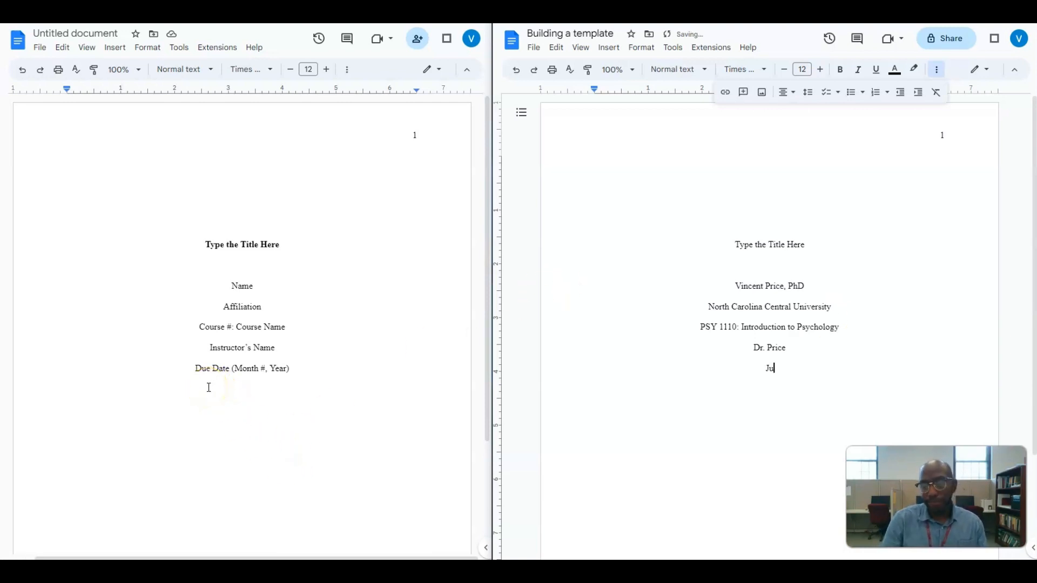
pyautogui.write('ly 31')
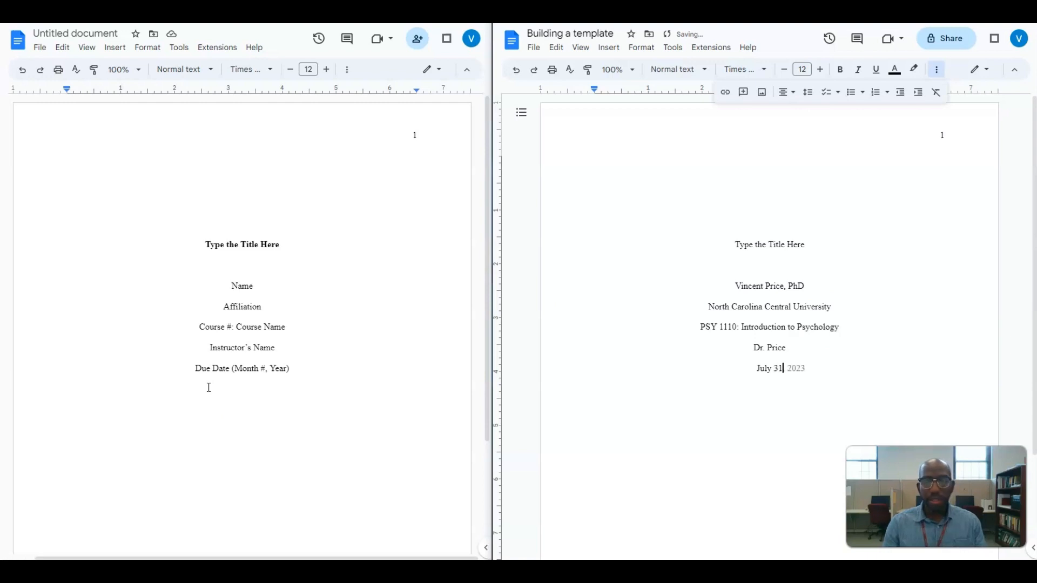
pyautogui.write(', 2023')
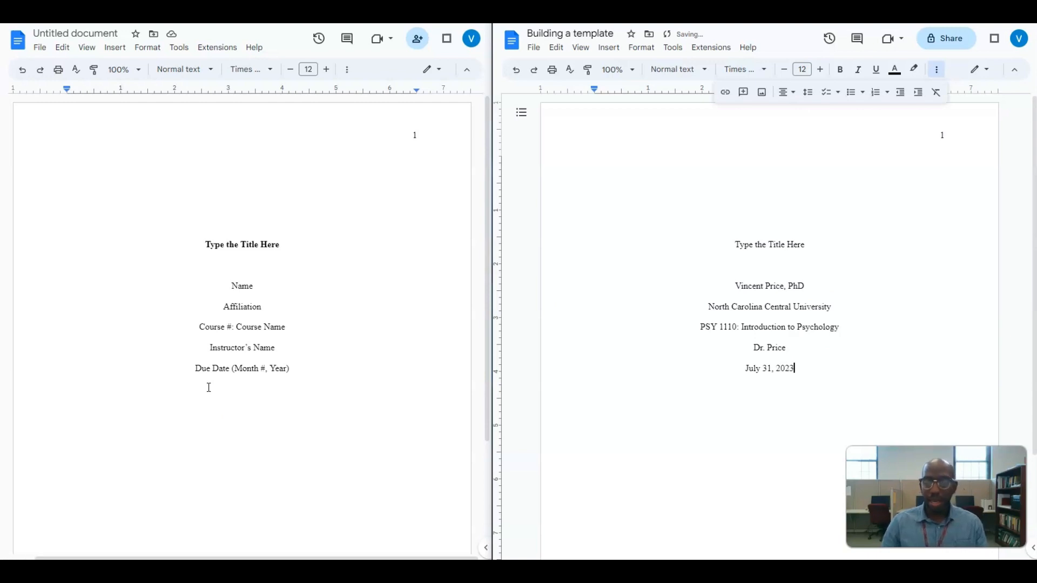
pyautogui.click(211, 386)
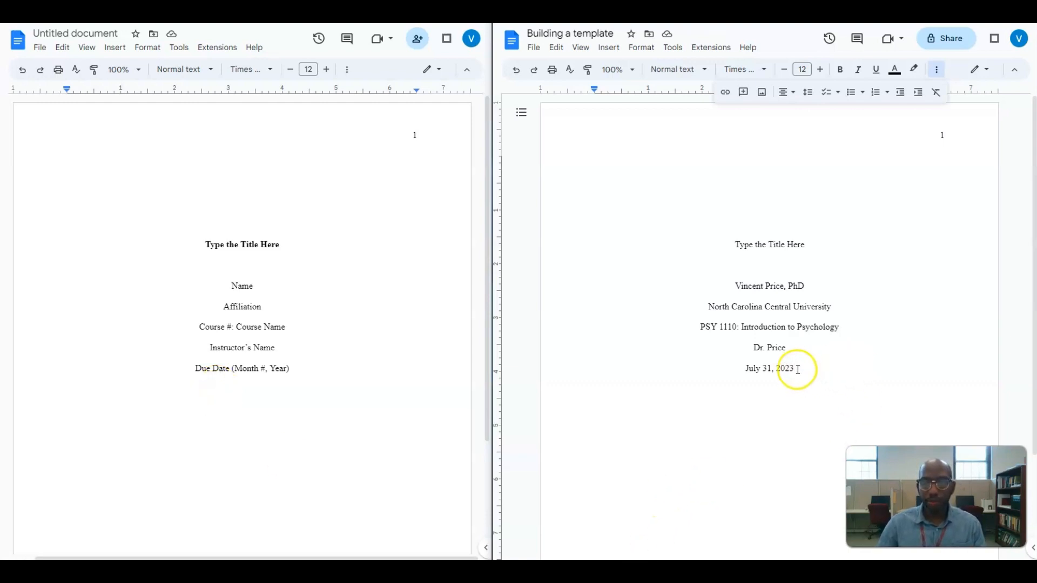
# Step: Try replacing the due date with placeholder text beginning "Due D", and undo the replacement
pyautogui.moveTo(798, 369); pyautogui.dragTo(740, 363)
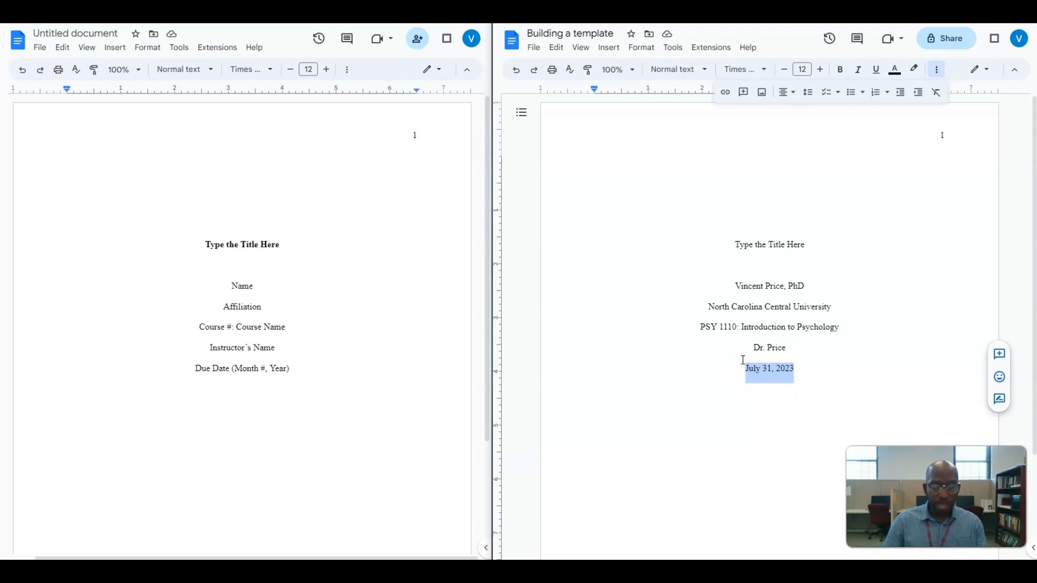
pyautogui.write('Due D')
pyautogui.press('BackSpace')
pyautogui.press('BackSpace')
pyautogui.press('BackSpace')
pyautogui.press('BackSpace')
pyautogui.press('BackSpace')
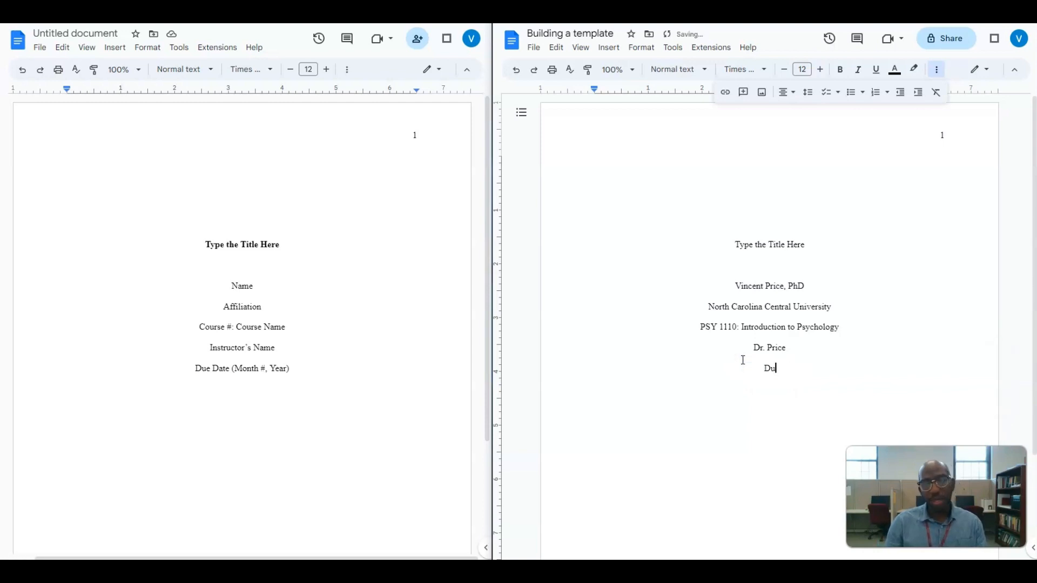
pyautogui.write('Due D')
pyautogui.hotkey('ctrl', 'z')
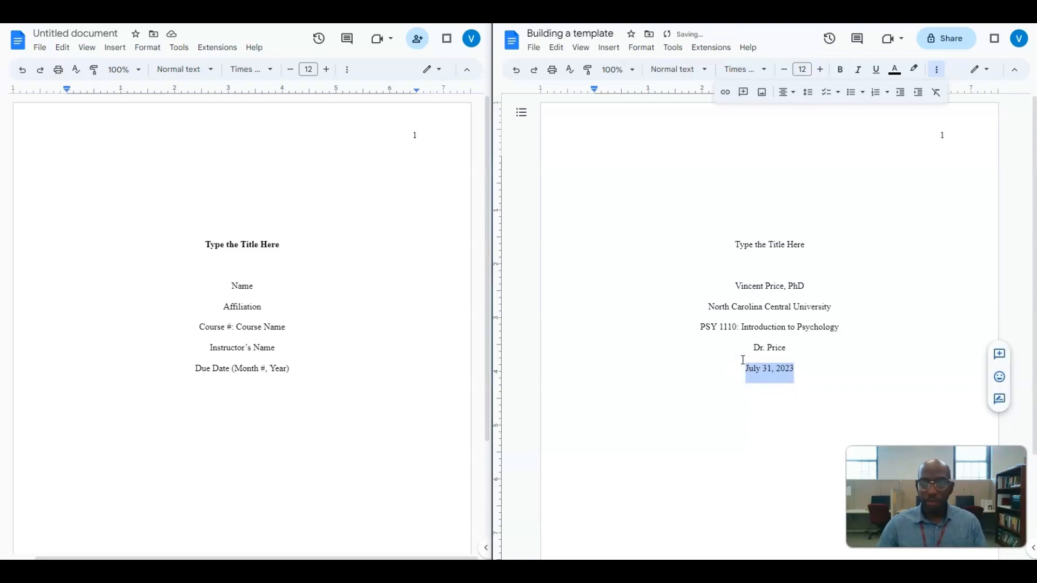
pyautogui.click(751, 366)
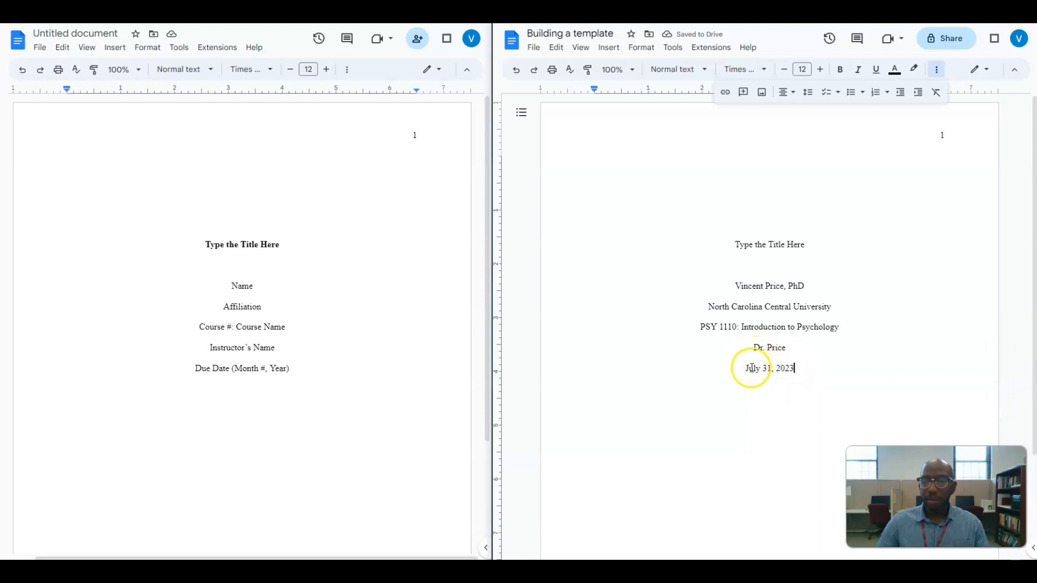
pyautogui.click(751, 368)
pyautogui.click(767, 368)
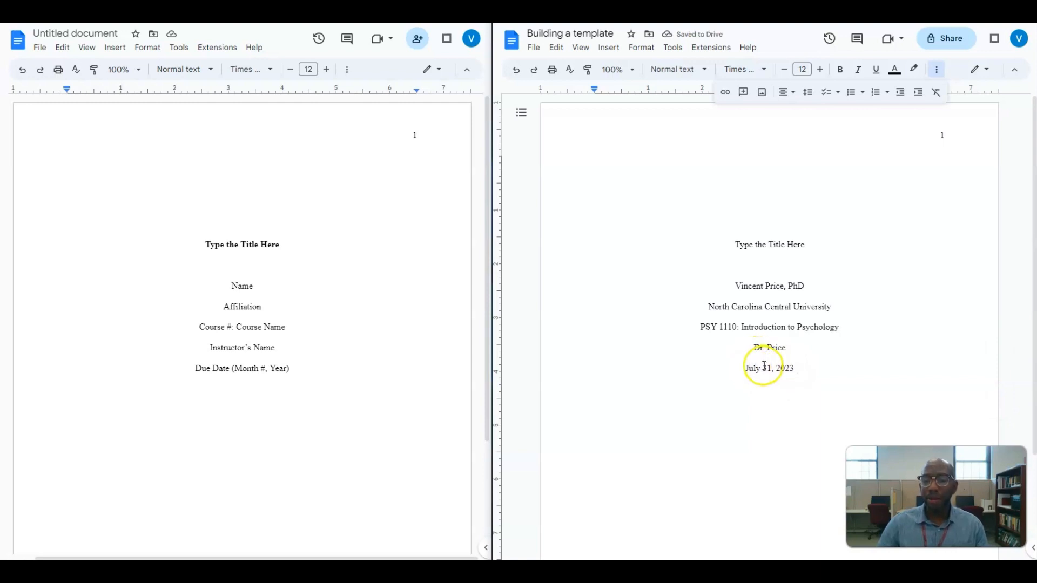
pyautogui.doubleClick(791, 368)
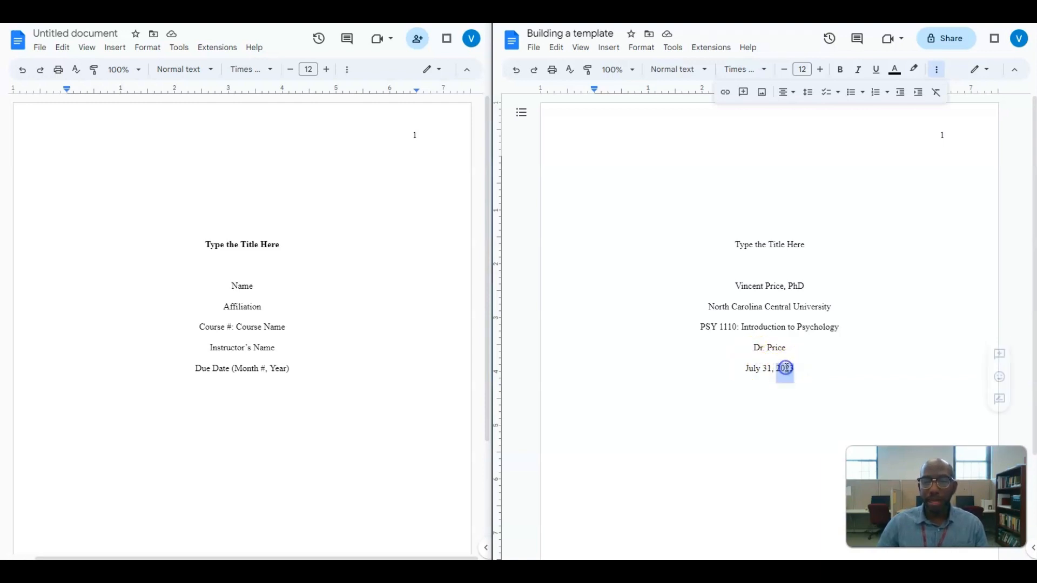
pyautogui.click(811, 370)
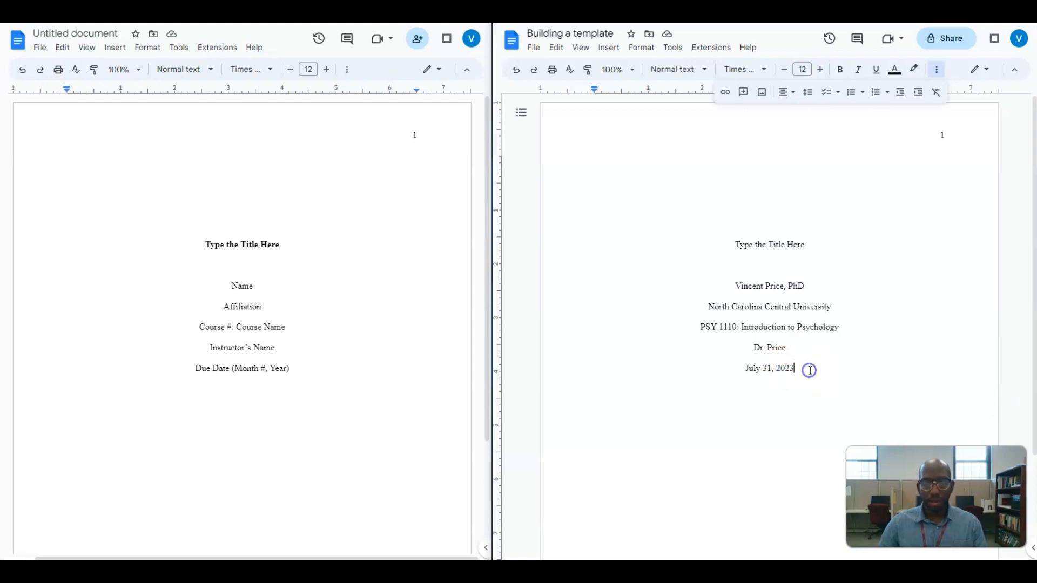
# Step: Make the title line "Type the Title Here" bold to match the sample document
pyautogui.click(733, 246)
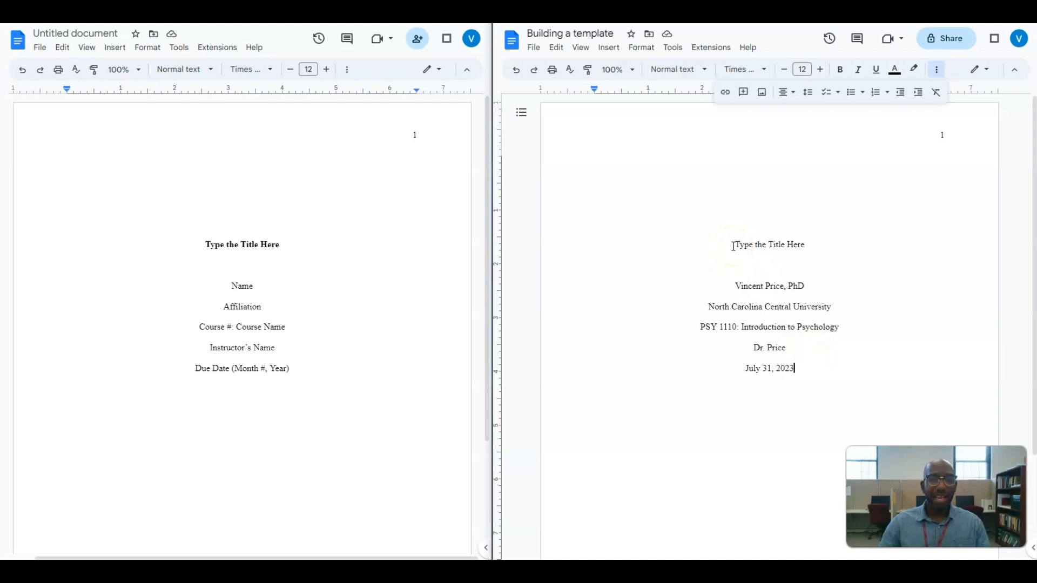
pyautogui.moveTo(733, 245); pyautogui.dragTo(806, 246)
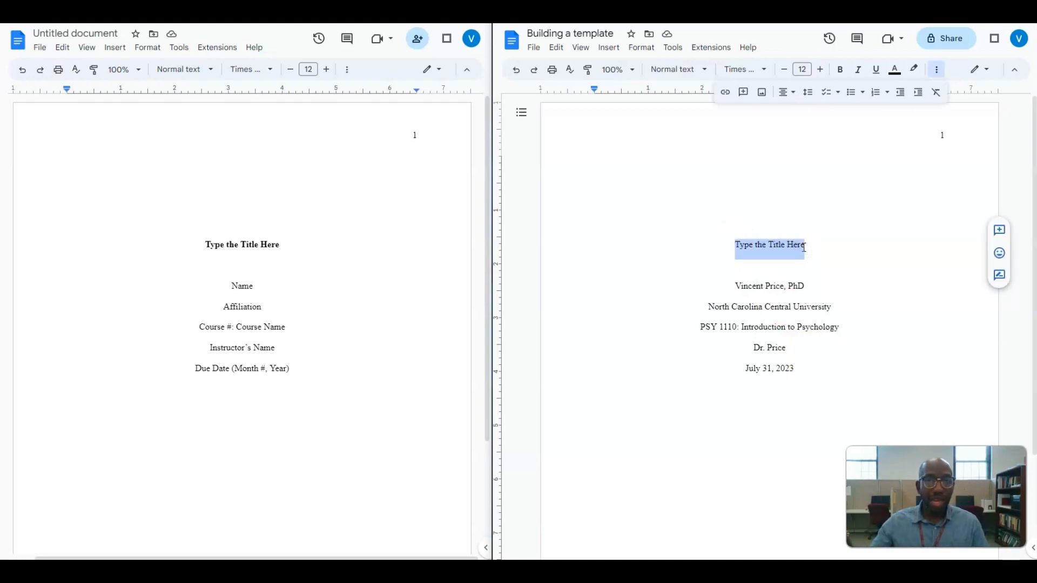
pyautogui.click(841, 70)
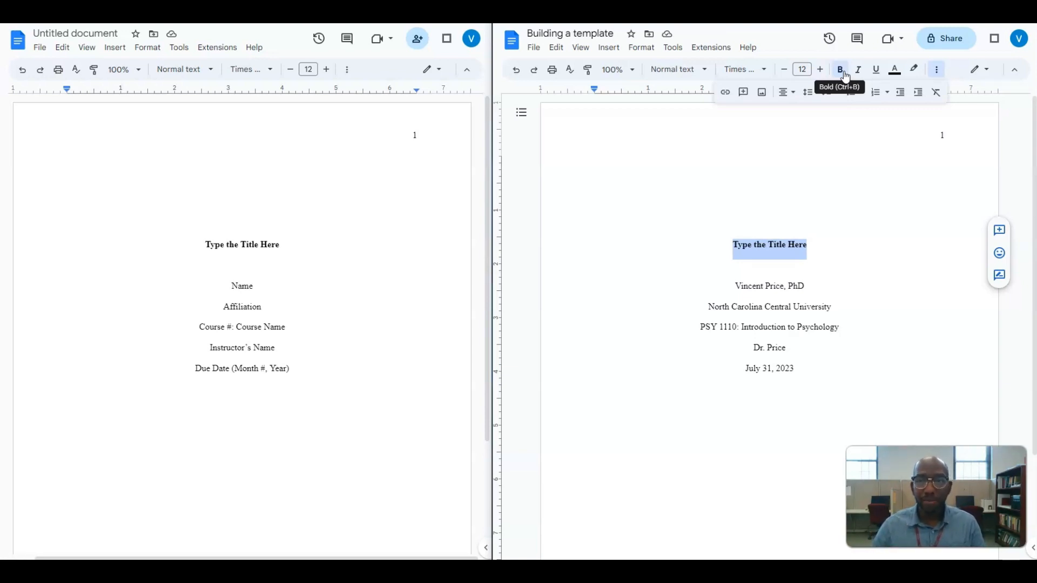
# Step: Try reaching a second page by adding blank lines below the due date, and delete those lines again
pyautogui.click(807, 368)
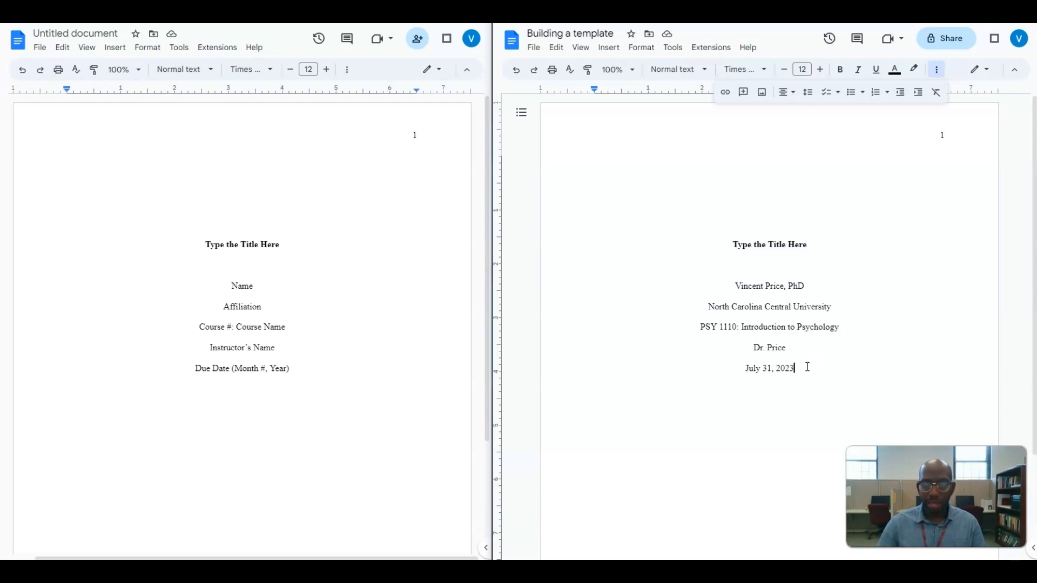
pyautogui.press('Return')
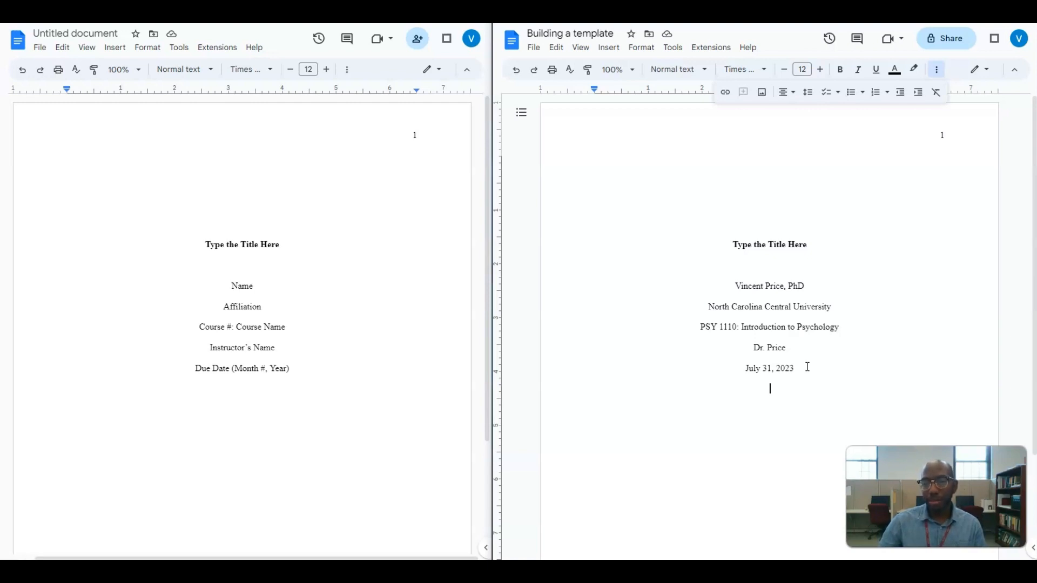
pyautogui.press('Return')
pyautogui.press('Return')
pyautogui.press('Return')
pyautogui.press('Return')
pyautogui.press('Return')
pyautogui.press('Return')
pyautogui.press('Return')
pyautogui.press('Return')
pyautogui.press('Return')
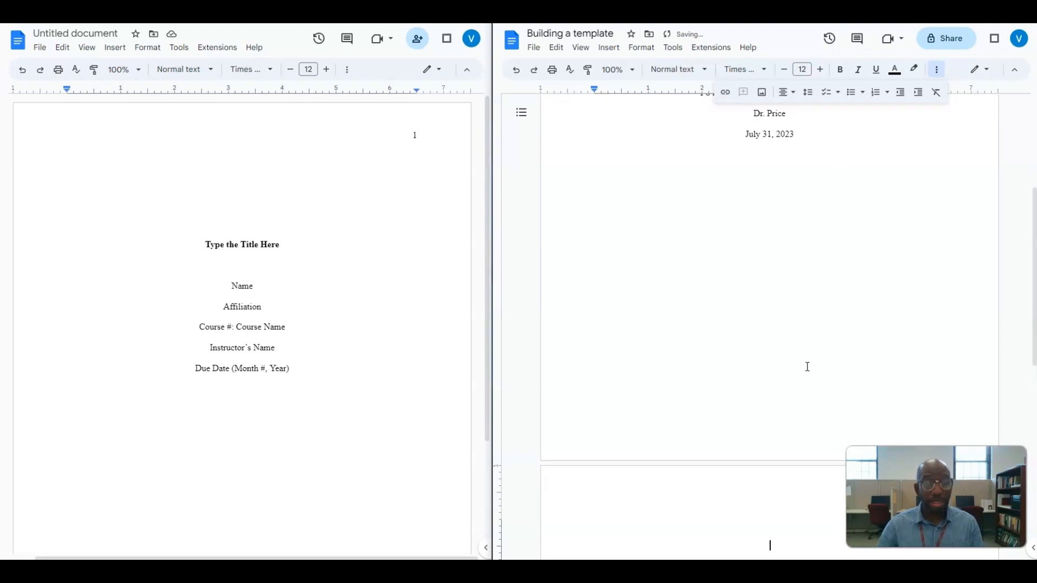
pyautogui.moveTo(759, 173); pyautogui.dragTo(776, 490)
pyautogui.press('BackSpace')
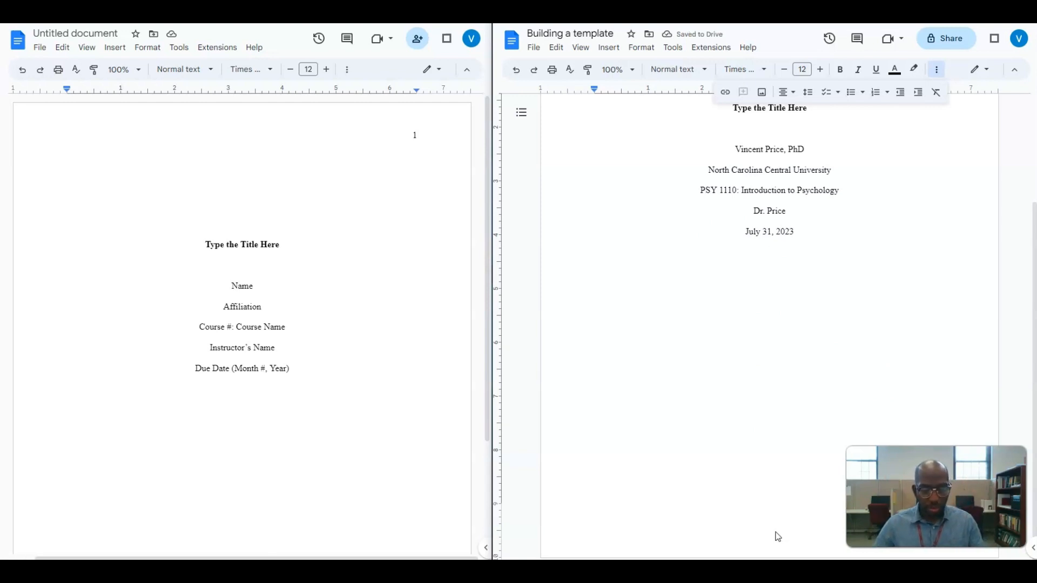
# Step: Insert a page break below the due date and left-align the first line of page 2
pyautogui.hotkey('ctrl', 'Return')
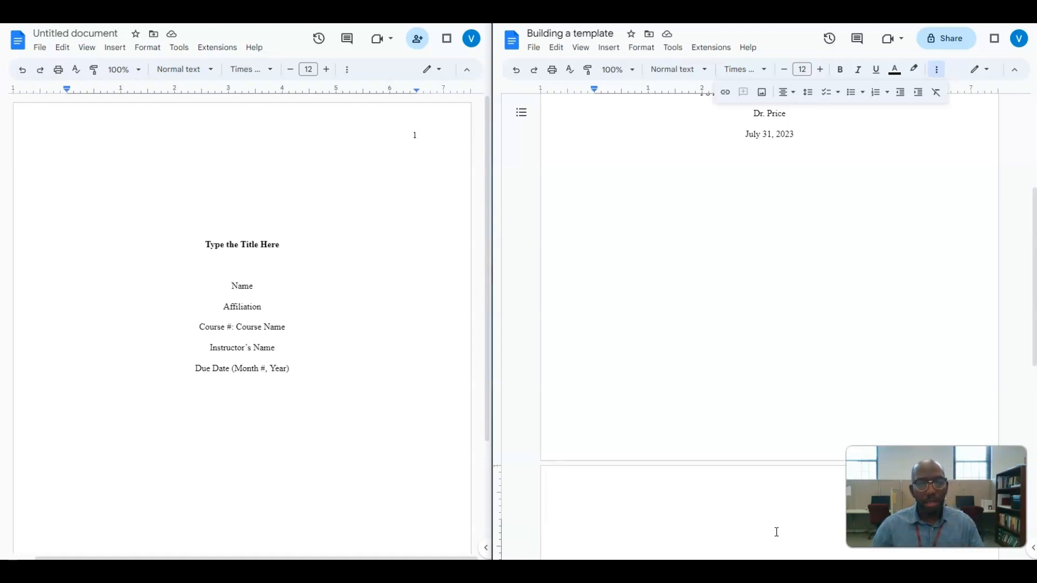
pyautogui.scroll(-3, 782, 469)
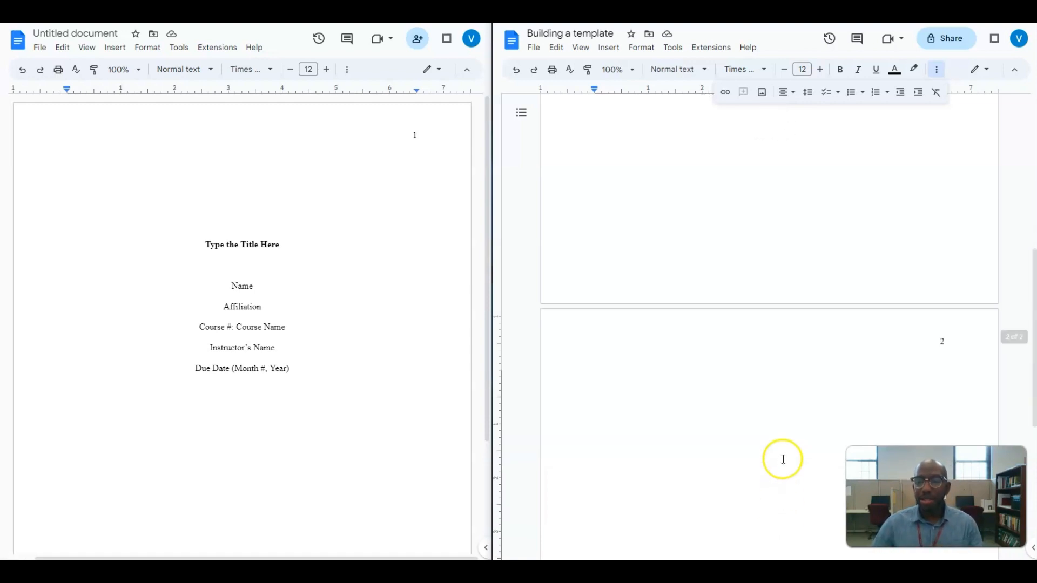
pyautogui.scroll(-2, 783, 436)
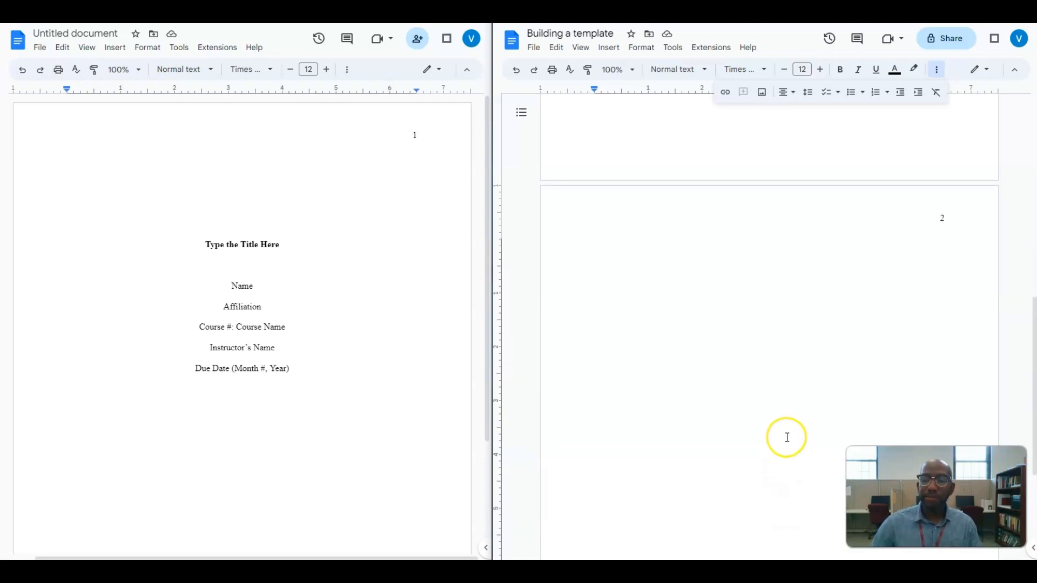
pyautogui.click(786, 92)
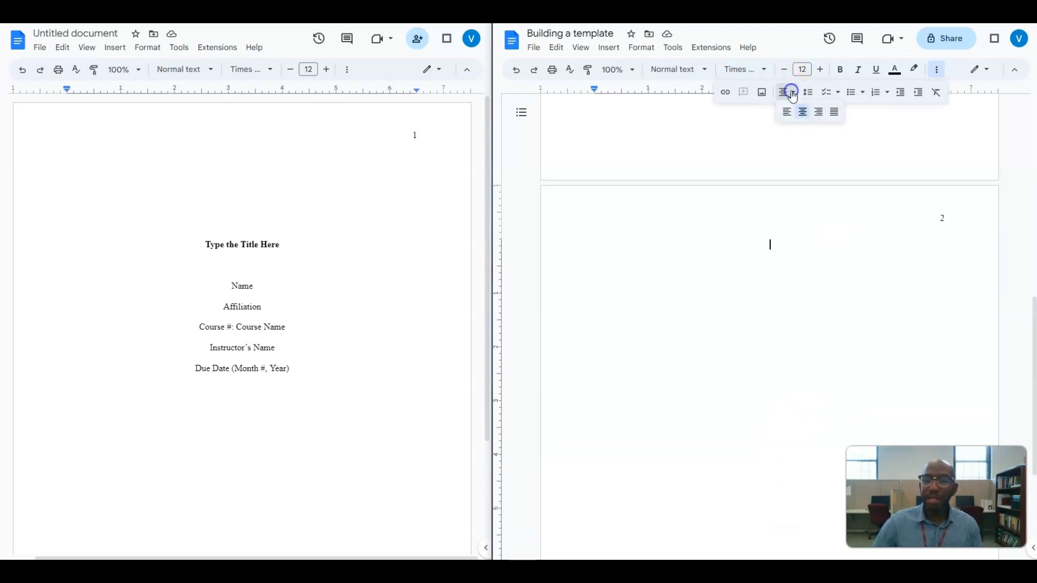
pyautogui.click(787, 113)
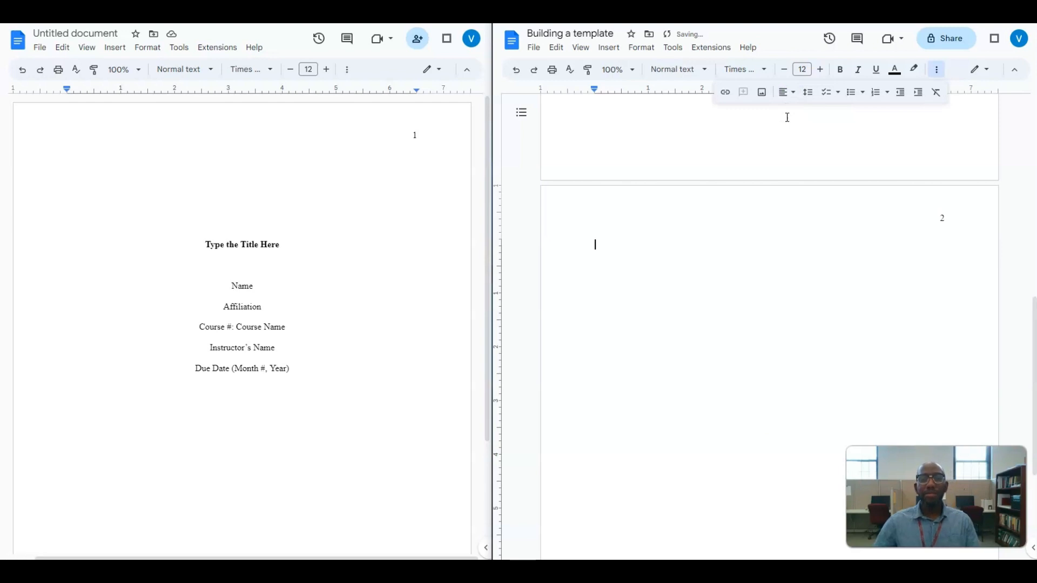